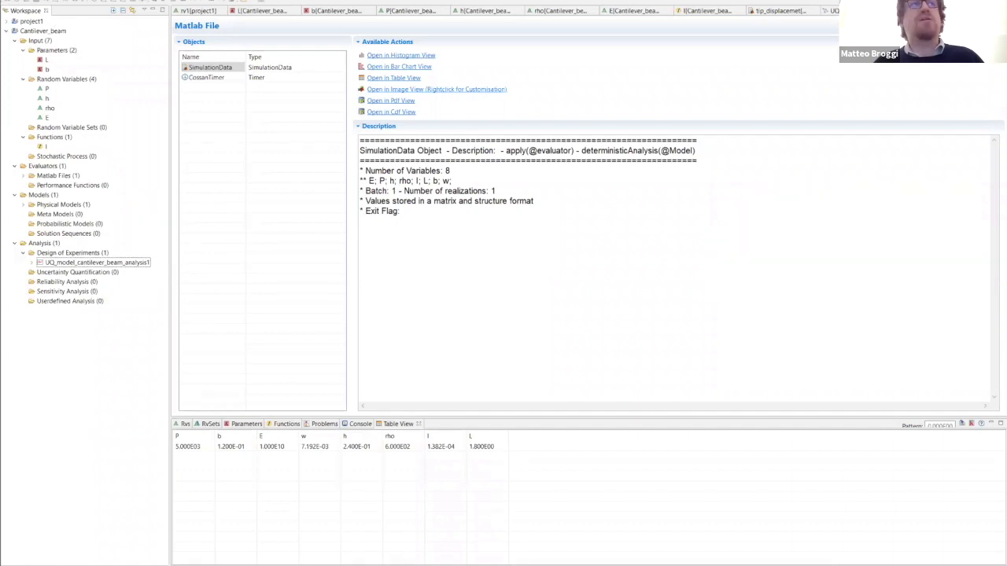
pyautogui.click(8, 0)
pyautogui.moveTo(47, 1)
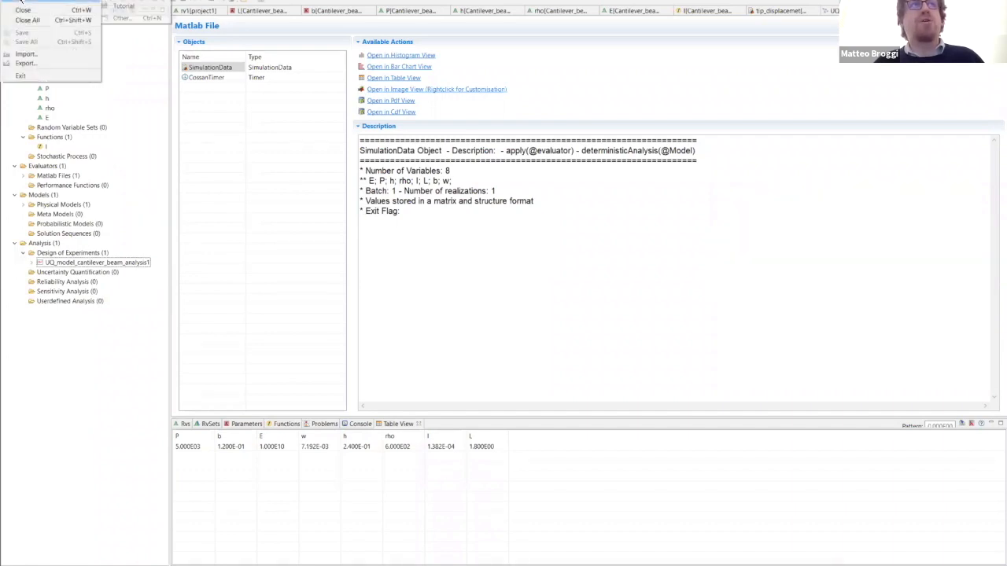
pyautogui.click(142, 8)
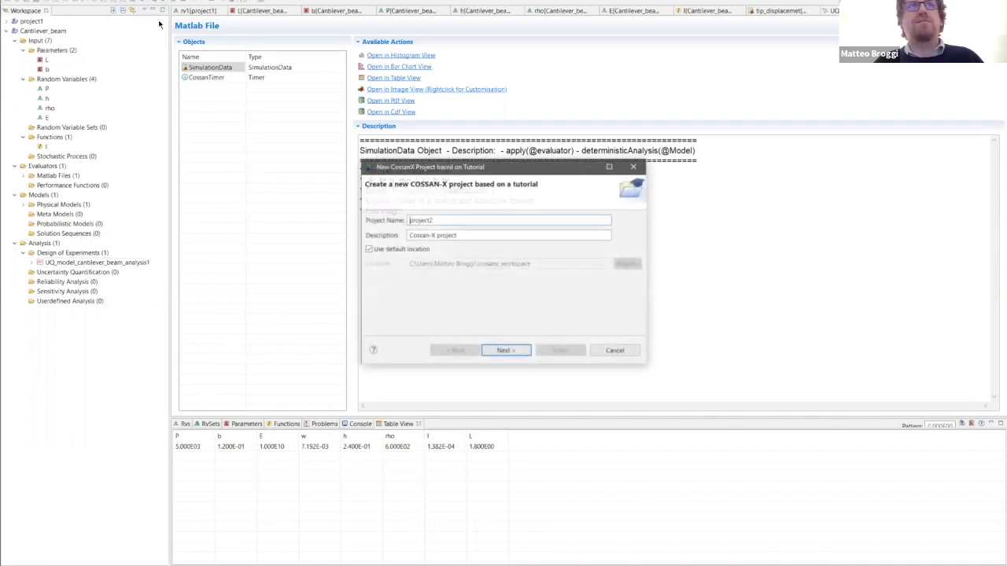
pyautogui.click(508, 351)
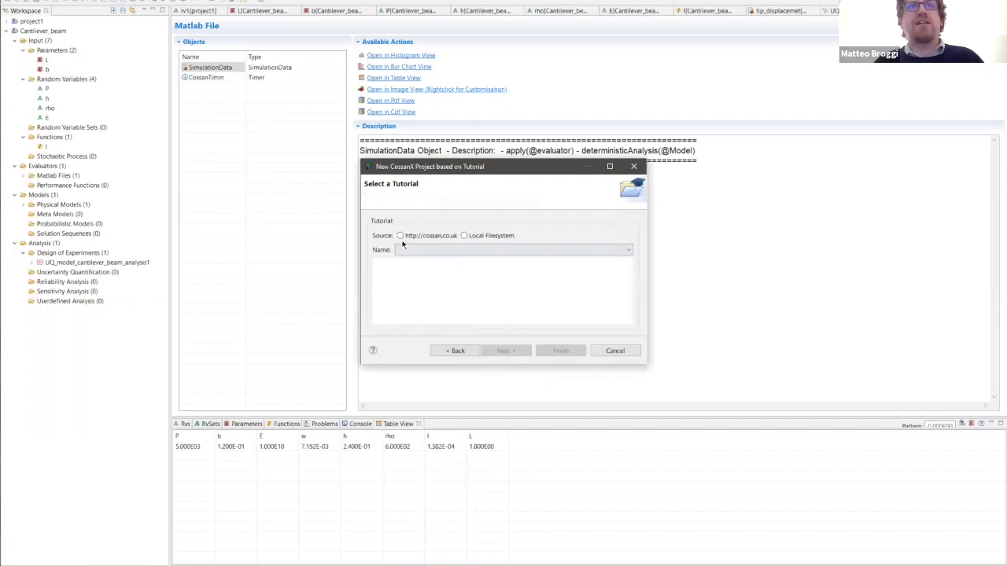
pyautogui.click(400, 236)
pyautogui.click(435, 249)
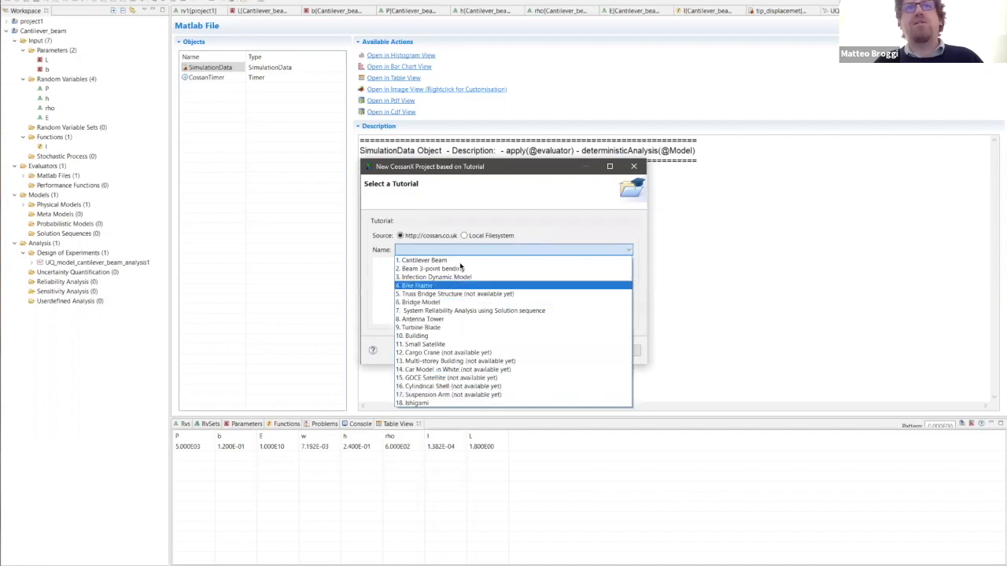
pyautogui.click(464, 261)
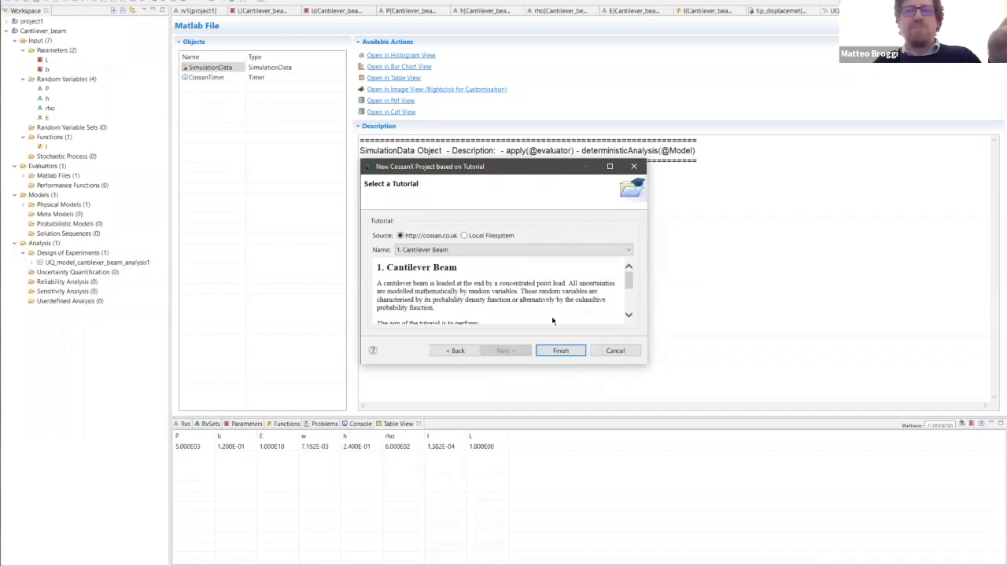
pyautogui.click(615, 352)
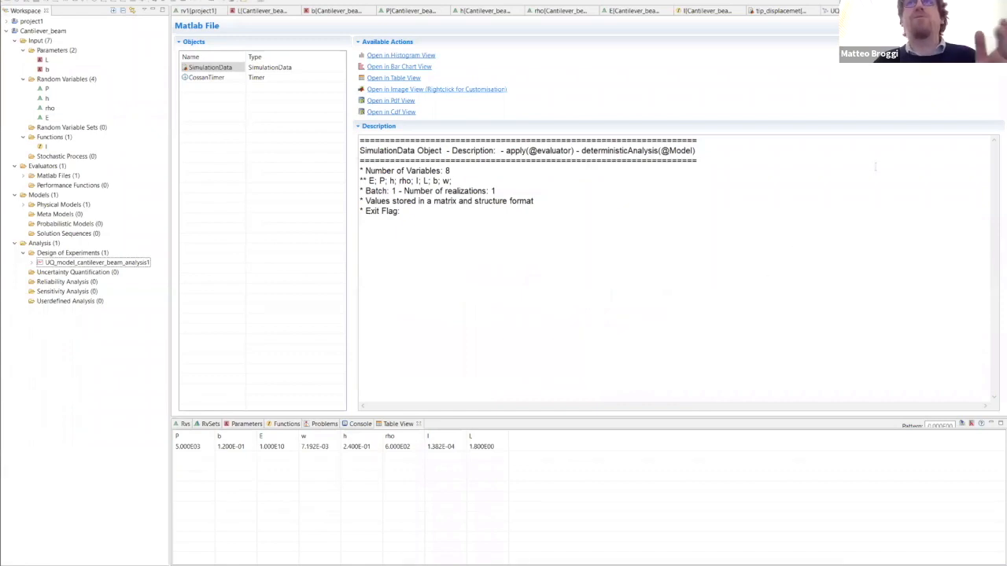
# - Close all open editors except the UQ_model_cantilever_beam physical model
pyautogui.click(974, 11)
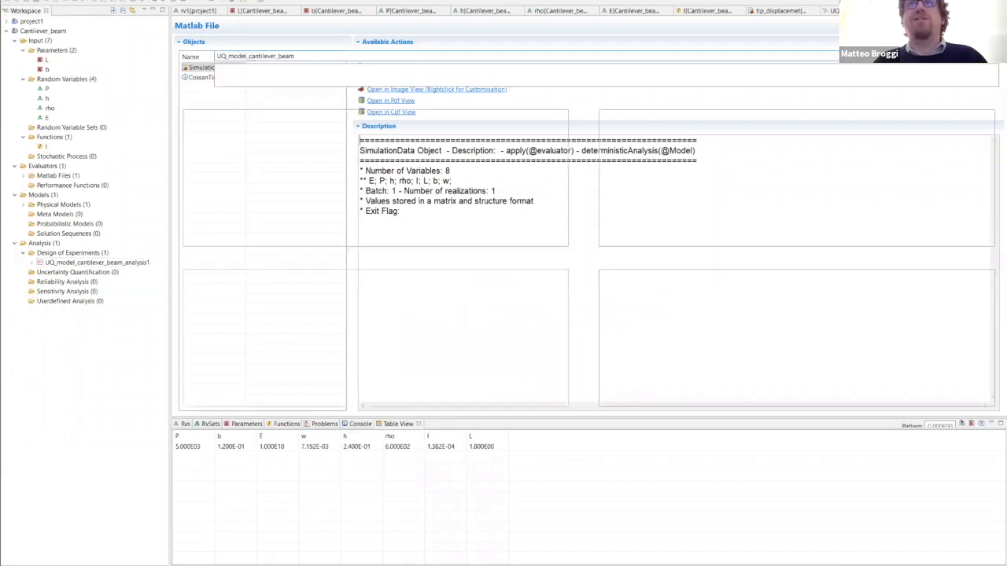
pyautogui.click(863, 11)
pyautogui.click(748, 11)
pyautogui.click(678, 11)
pyautogui.click(601, 10)
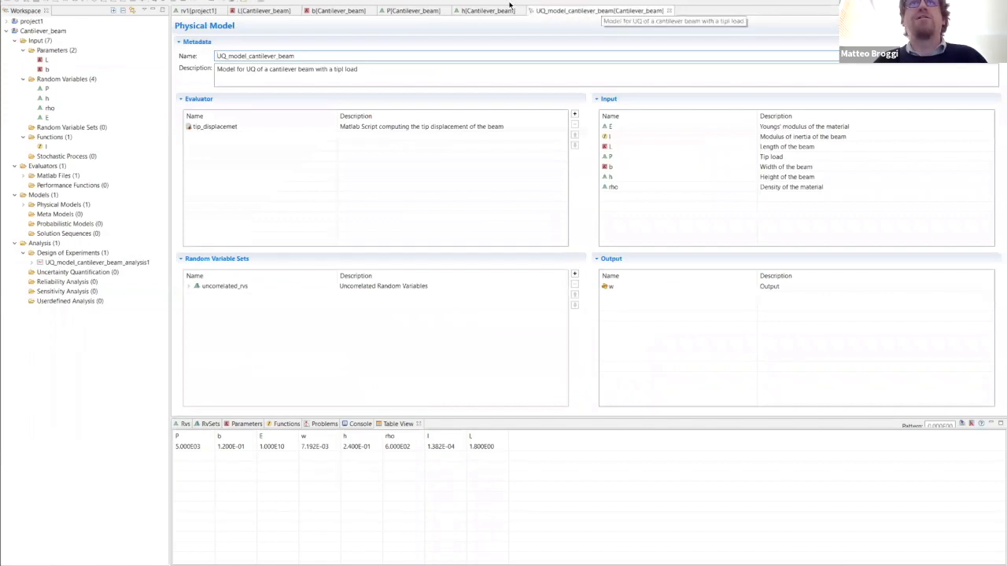
pyautogui.click(522, 10)
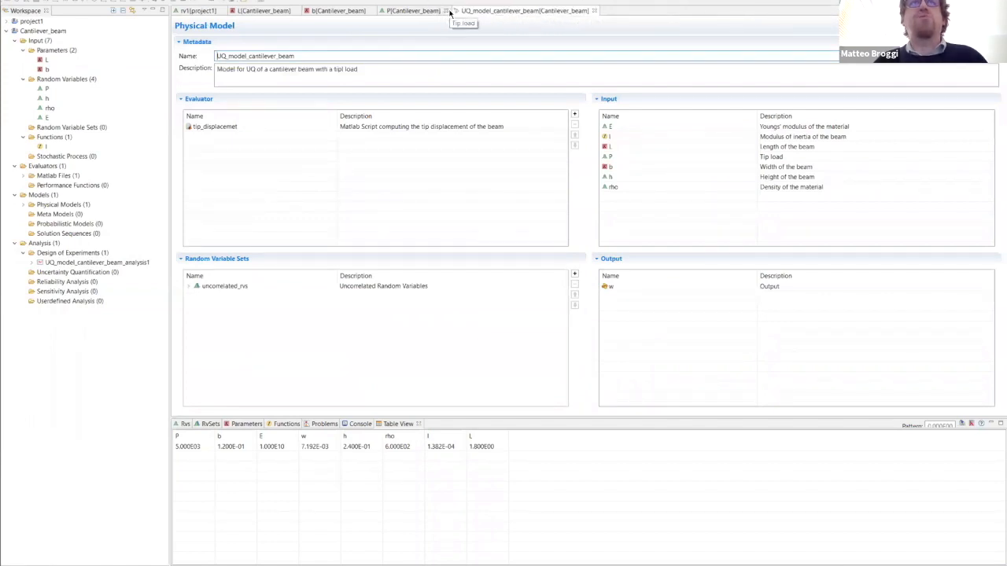
pyautogui.click(444, 10)
pyautogui.click(370, 10)
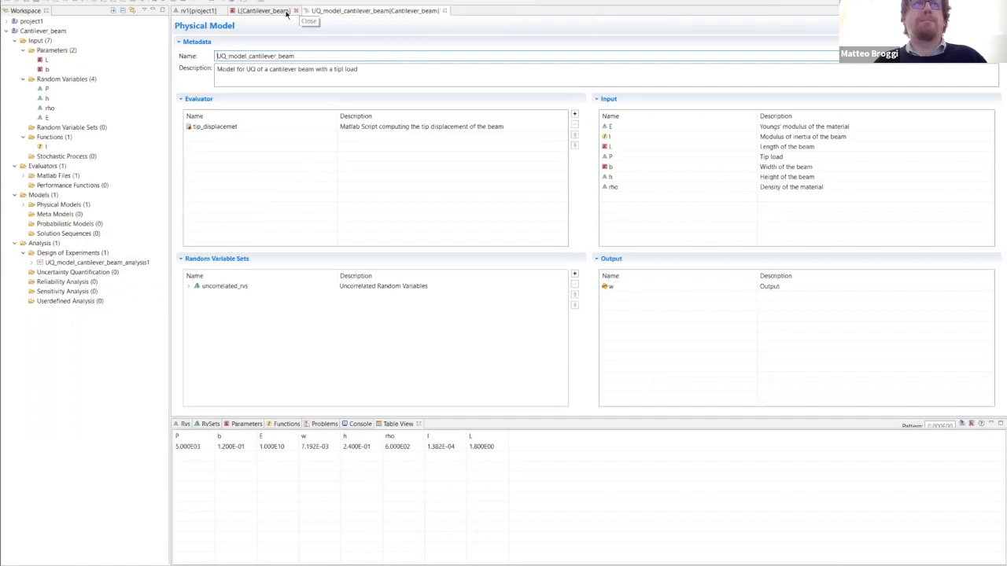
pyautogui.click(297, 10)
pyautogui.click(222, 10)
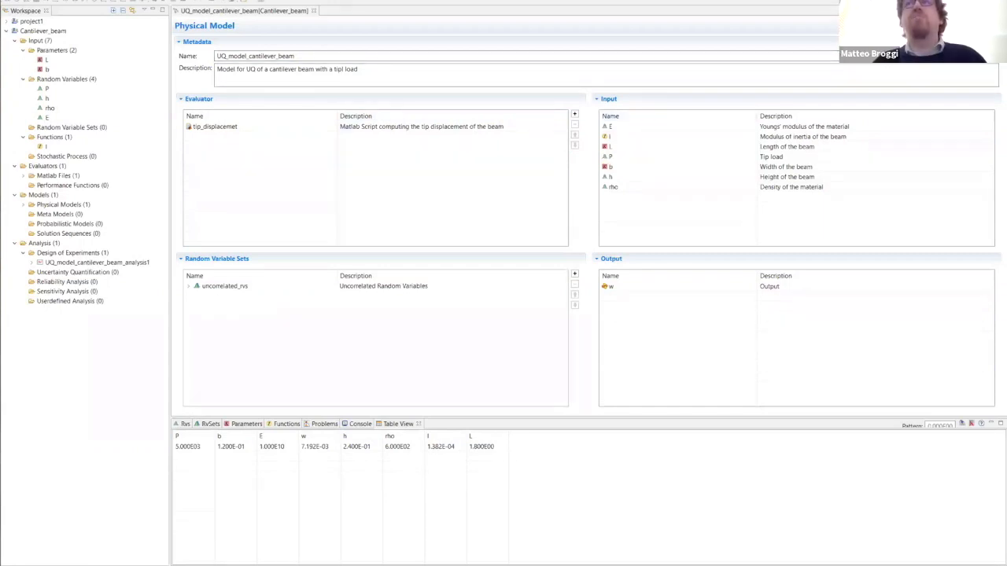
# - Start a new Design of Experiments analysis of UQ_model_cantilever_beam and choose Design of Experiments rather than Deterministic Analysis
pyautogui.click(217, 56)
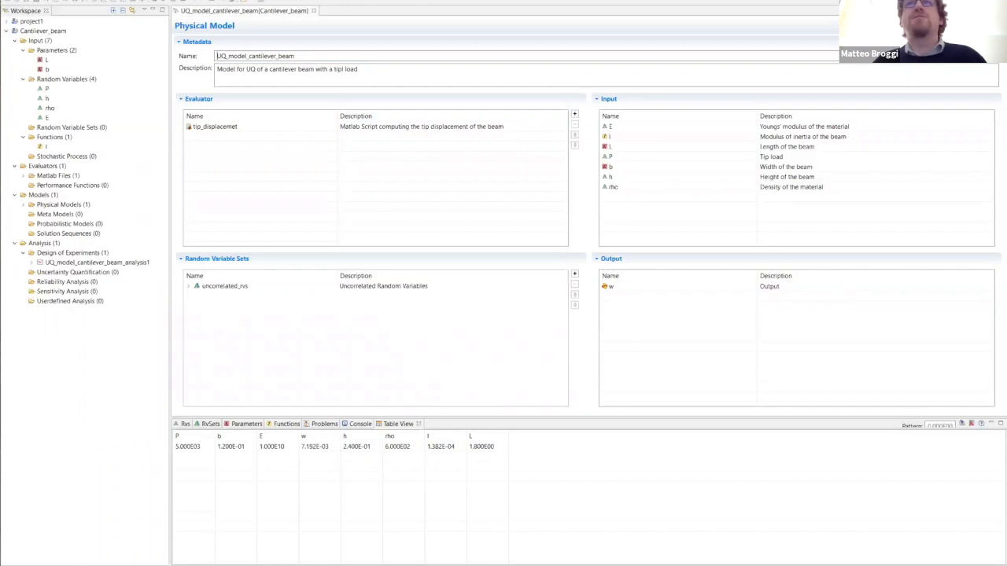
pyautogui.click(988, 26)
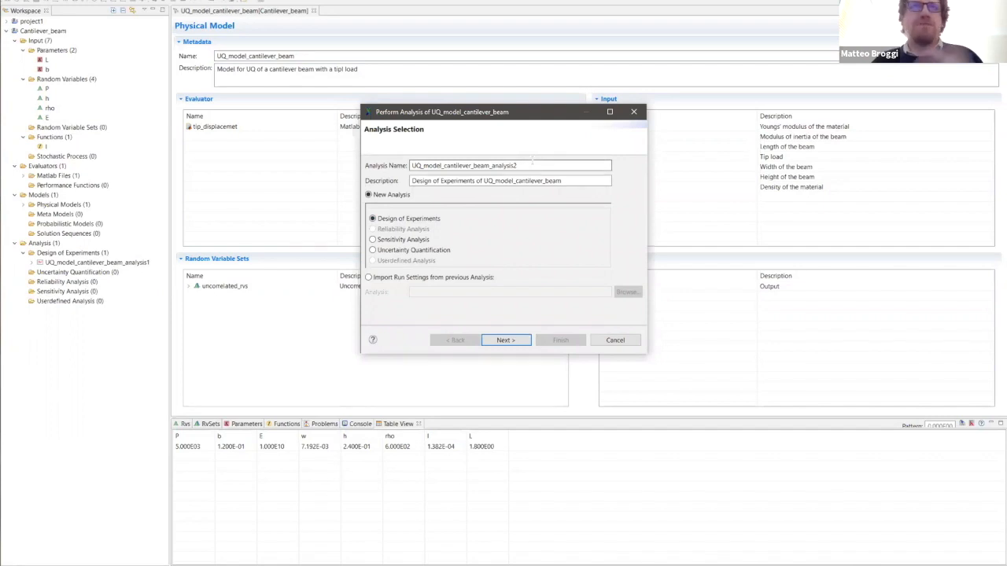
pyautogui.click(500, 342)
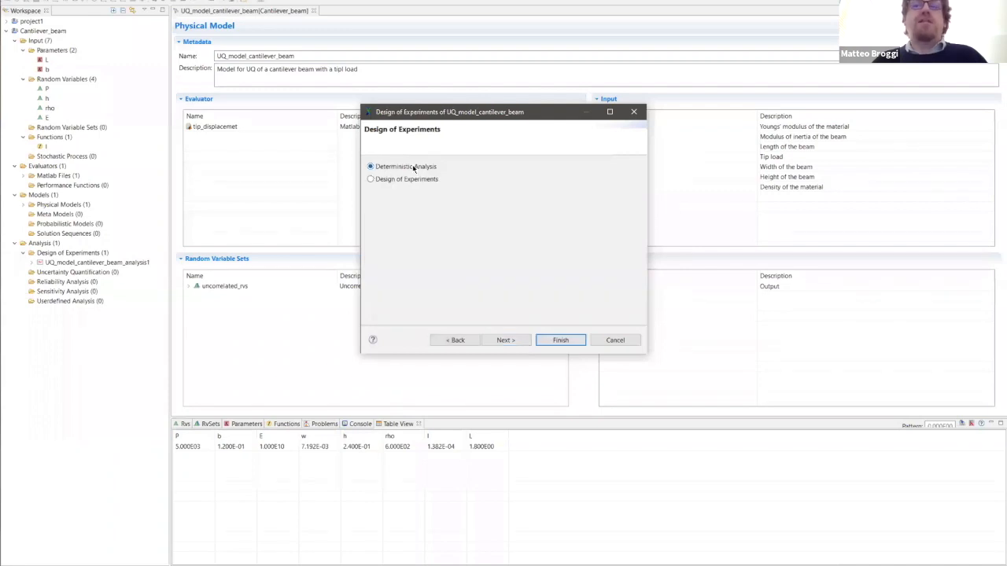
pyautogui.click(375, 179)
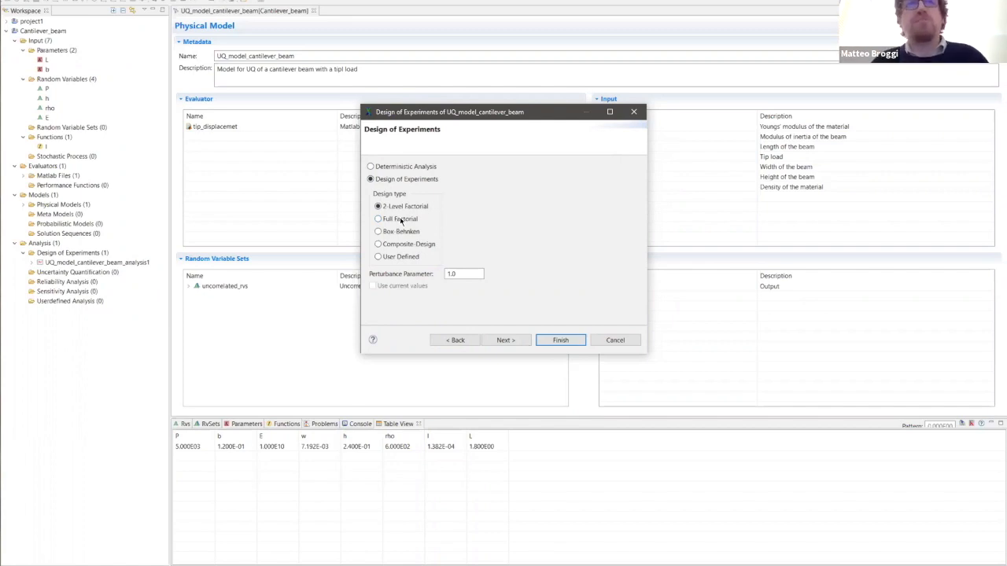
# - Review the settings offered by the Full Factorial, Box-Behnken, Composite-Design, User Defined and 2-Level Factorial design types
pyautogui.click(400, 221)
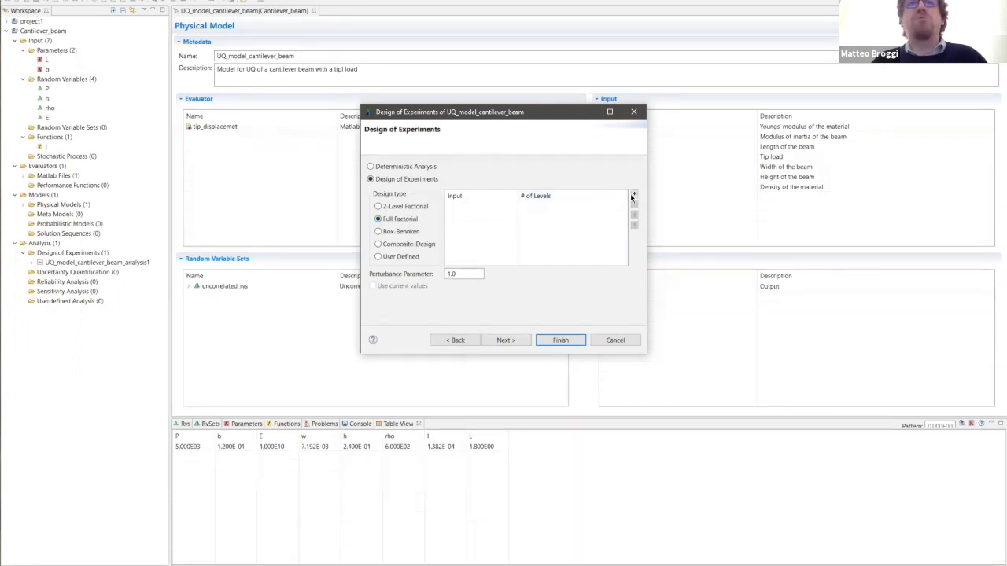
pyautogui.click(384, 233)
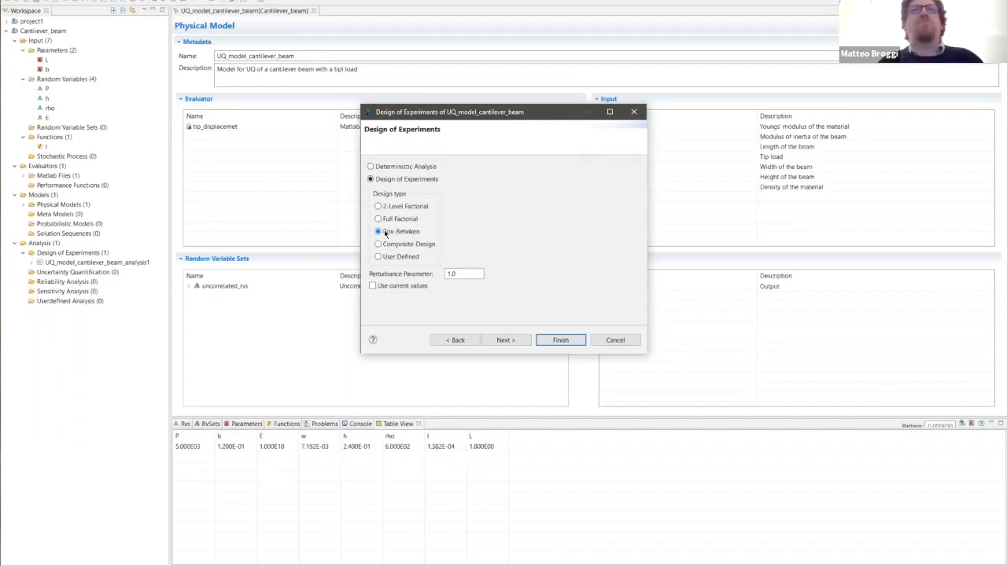
pyautogui.click(384, 244)
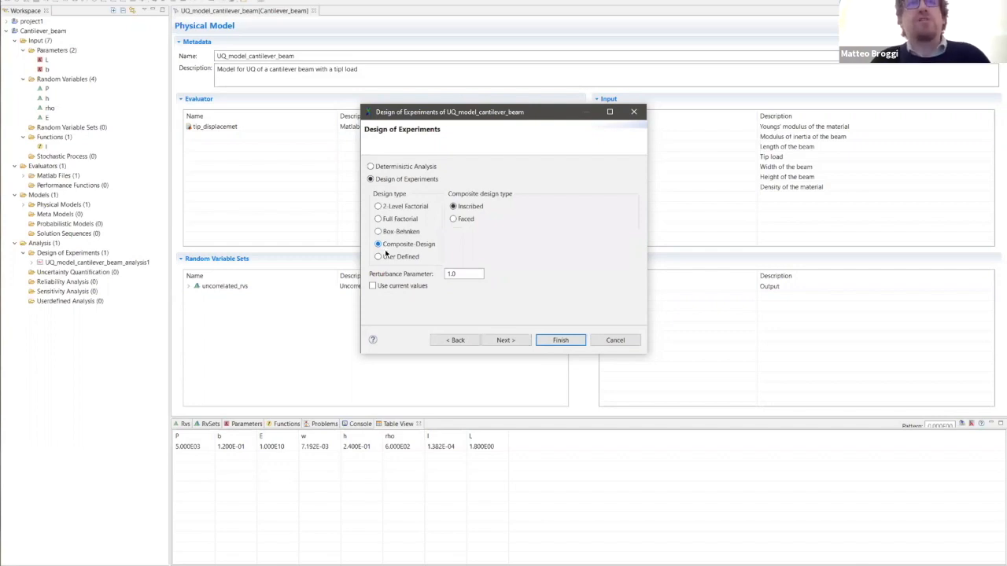
pyautogui.click(384, 260)
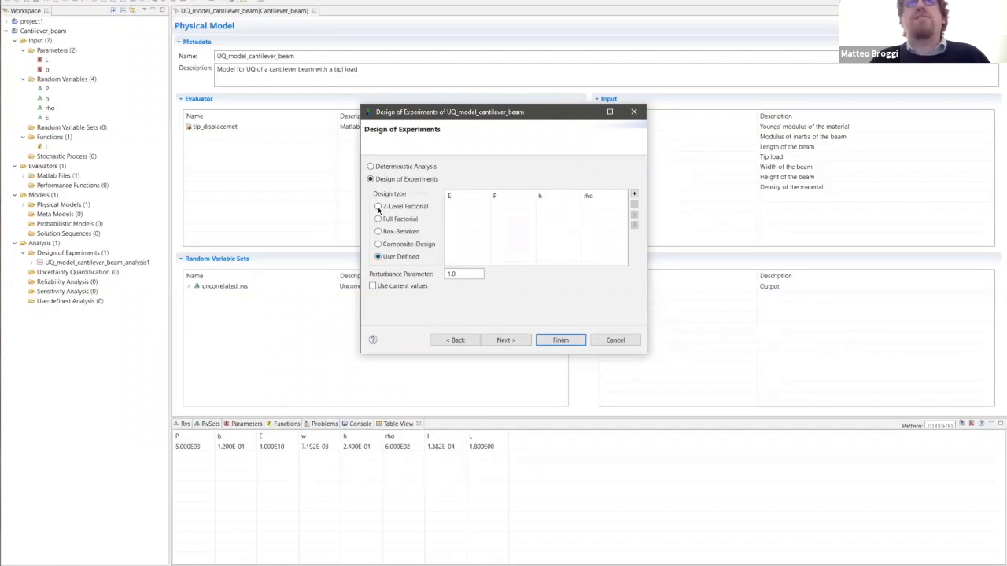
pyautogui.click(379, 207)
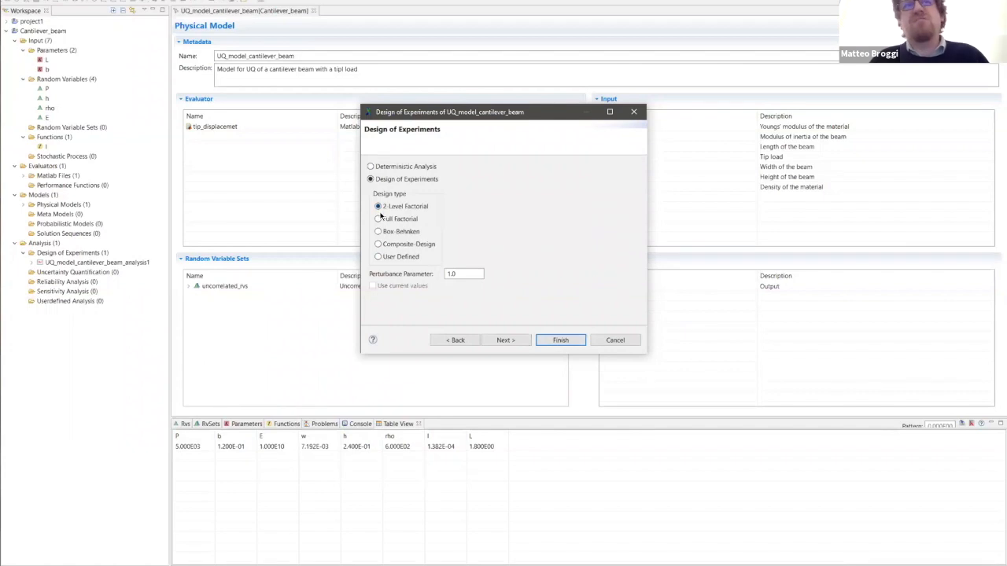
# - Choose the Full Factorial design and add the inputs E, P, h and rho to it
pyautogui.click(380, 220)
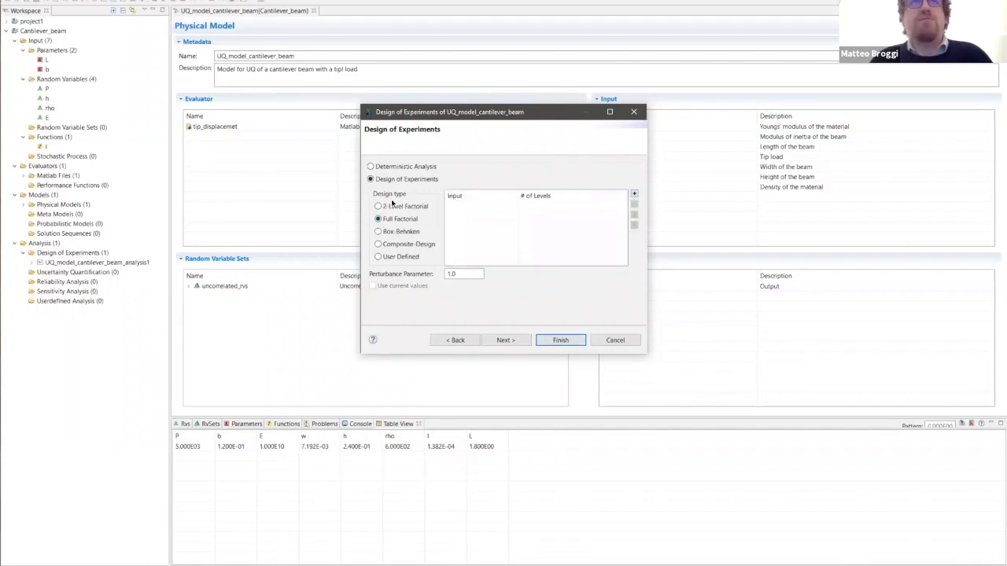
pyautogui.click(634, 195)
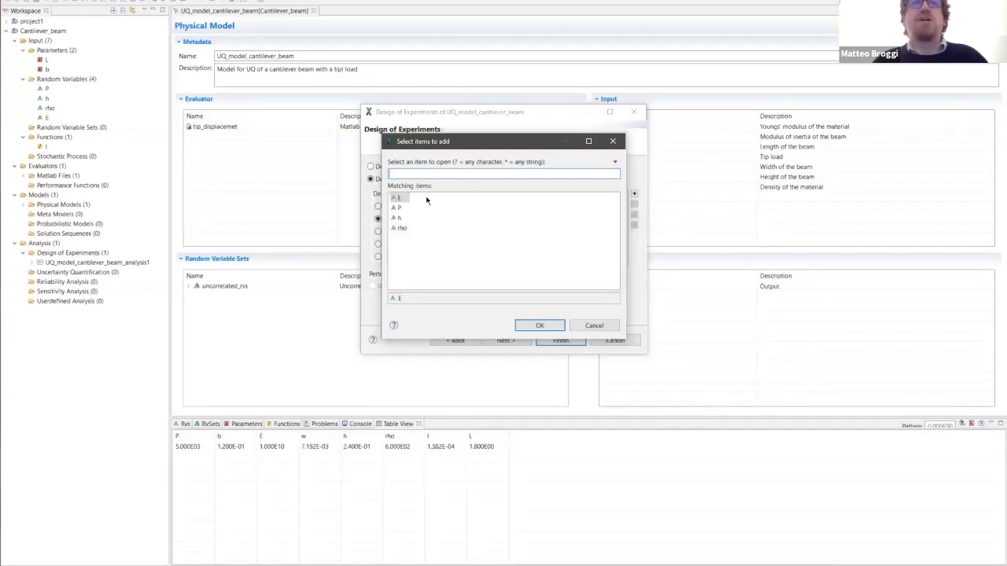
pyautogui.keyDown('shift'); pyautogui.click(400, 228); pyautogui.keyUp('shift')
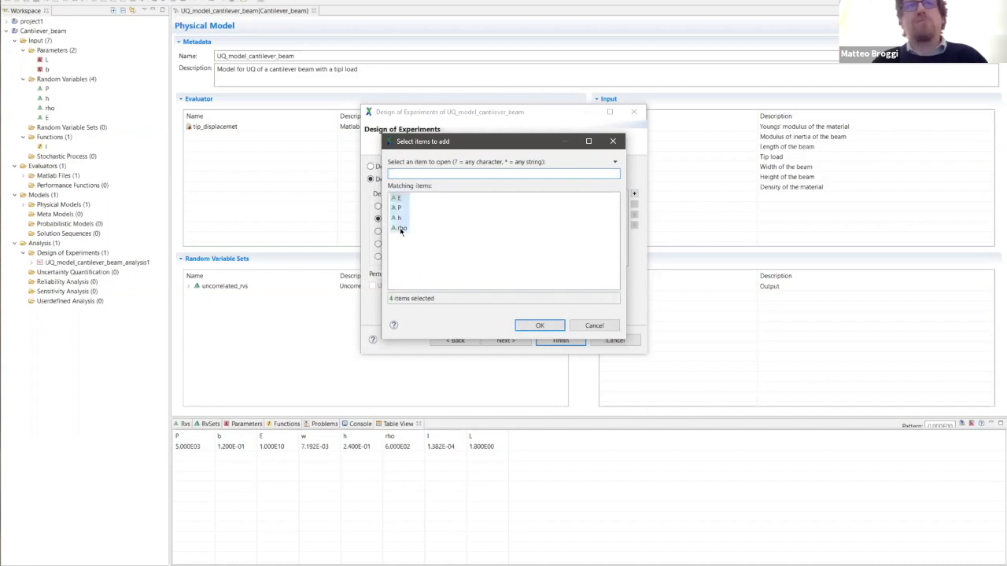
pyautogui.click(541, 326)
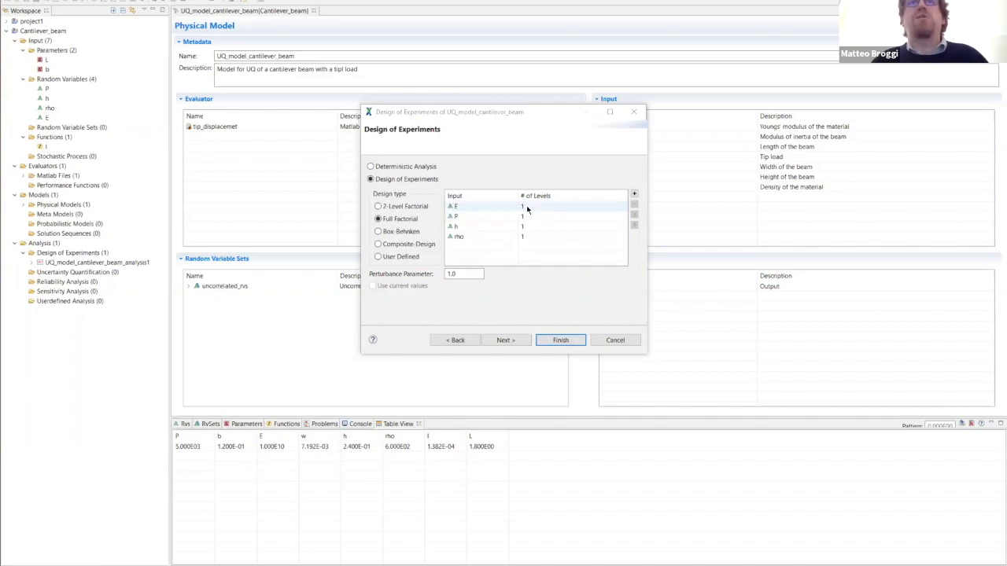
# - Set the number of levels to 3 for each of E, P, h and rho, and run the analysis
pyautogui.click(526, 205)
pyautogui.write('3')
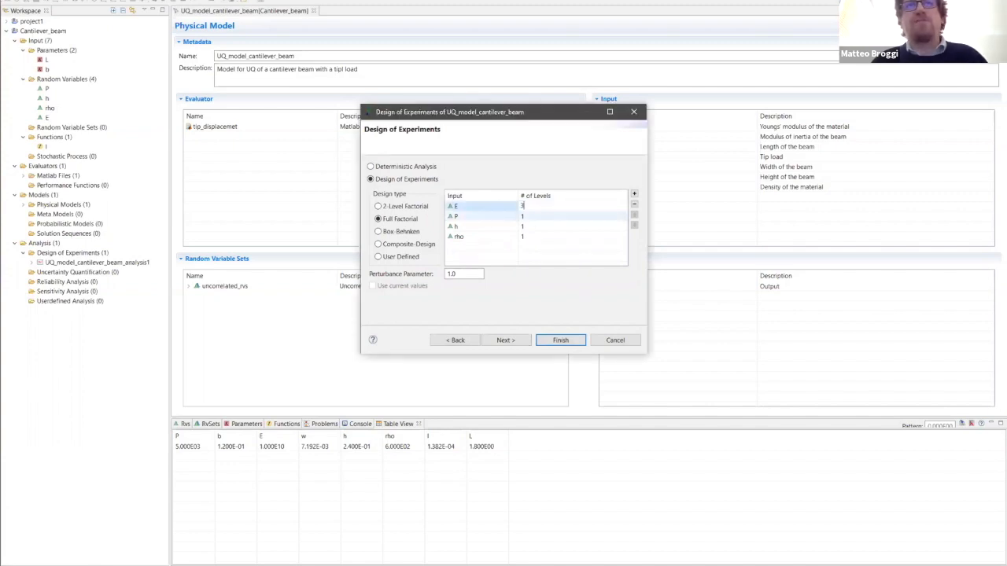
pyautogui.click(523, 216)
pyautogui.write('3')
pyautogui.click(523, 226)
pyautogui.write('3')
pyautogui.click(523, 236)
pyautogui.write('3')
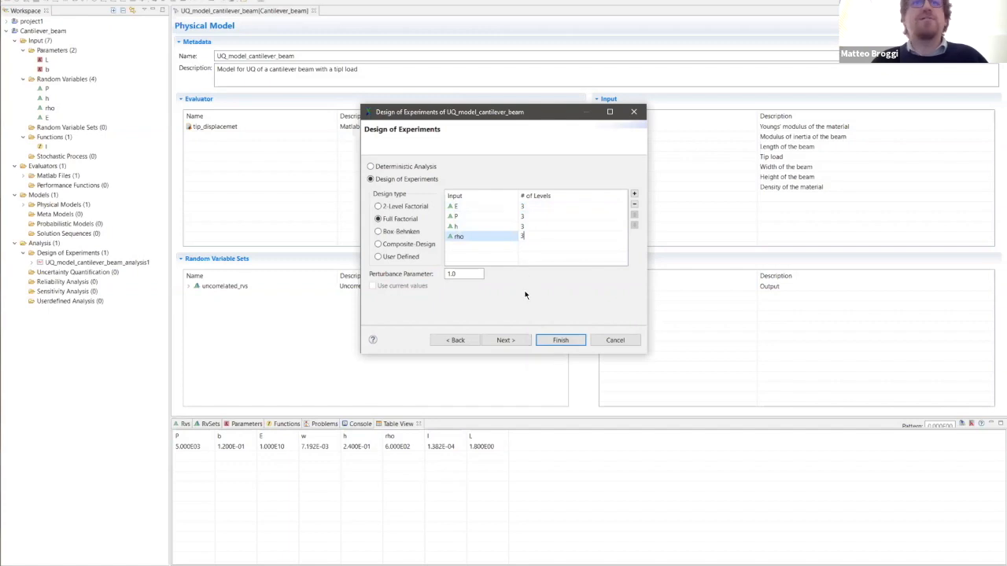
pyautogui.click(506, 344)
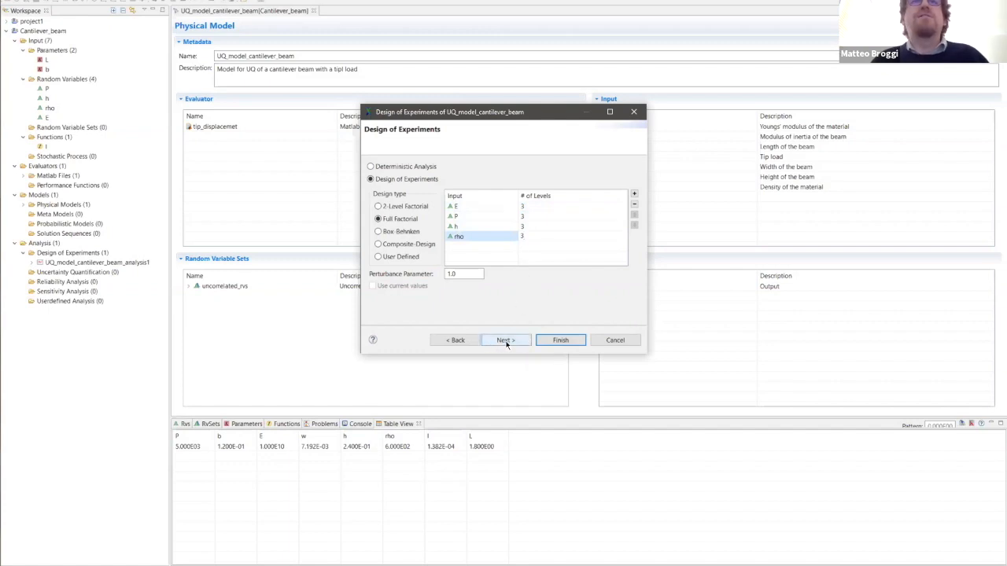
pyautogui.click(560, 341)
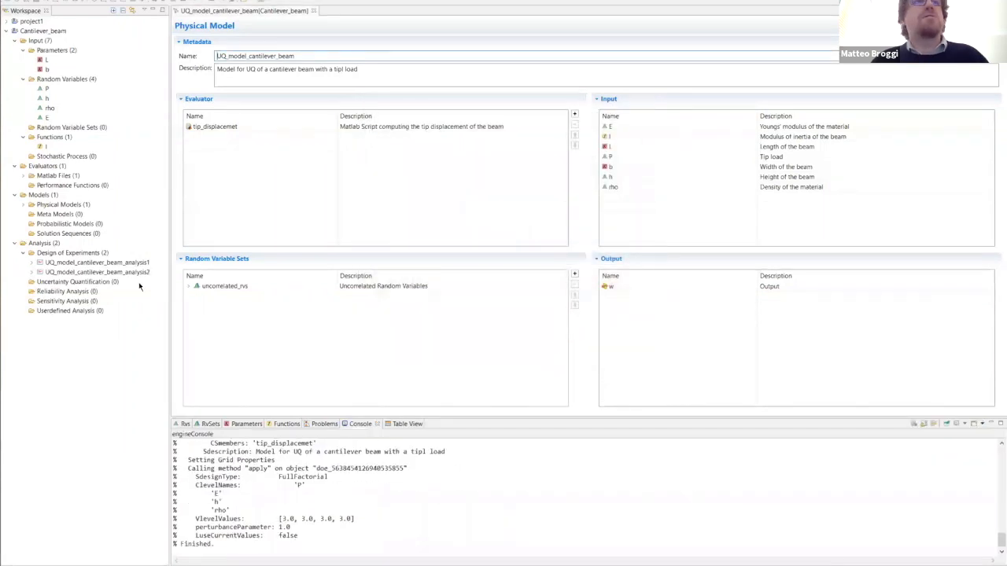
# - Open the SimulationData engine output of UQ_model_cantilever_beam_analysis2 and expand its time-stamped results folder
pyautogui.click(31, 272)
pyautogui.click(39, 292)
pyautogui.click(47, 311)
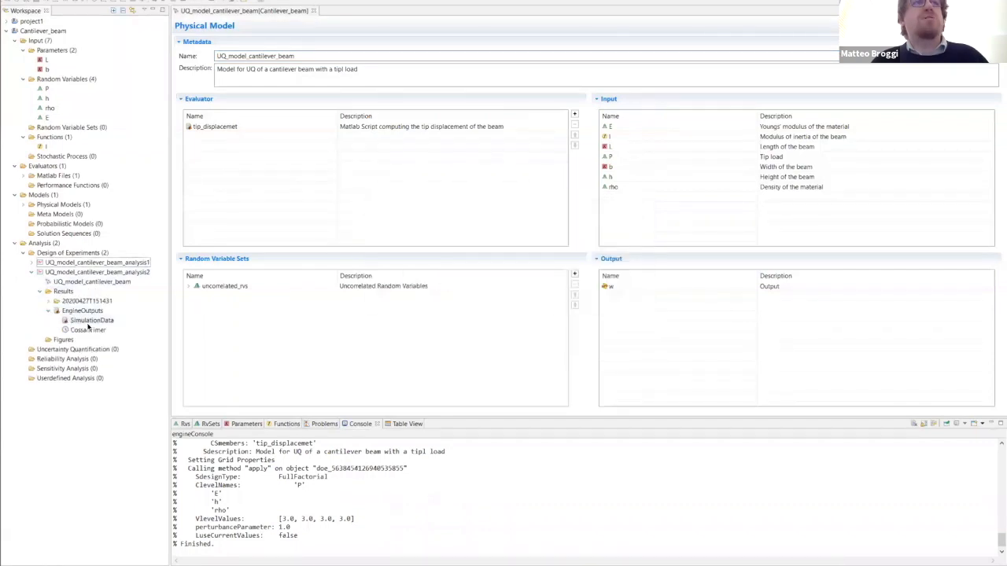
pyautogui.doubleClick(88, 322)
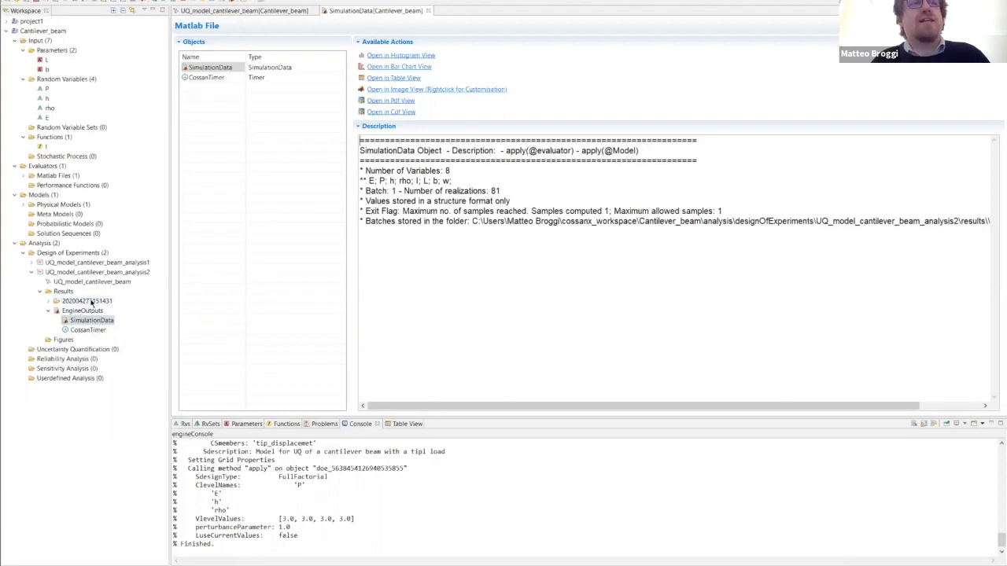
pyautogui.click(49, 303)
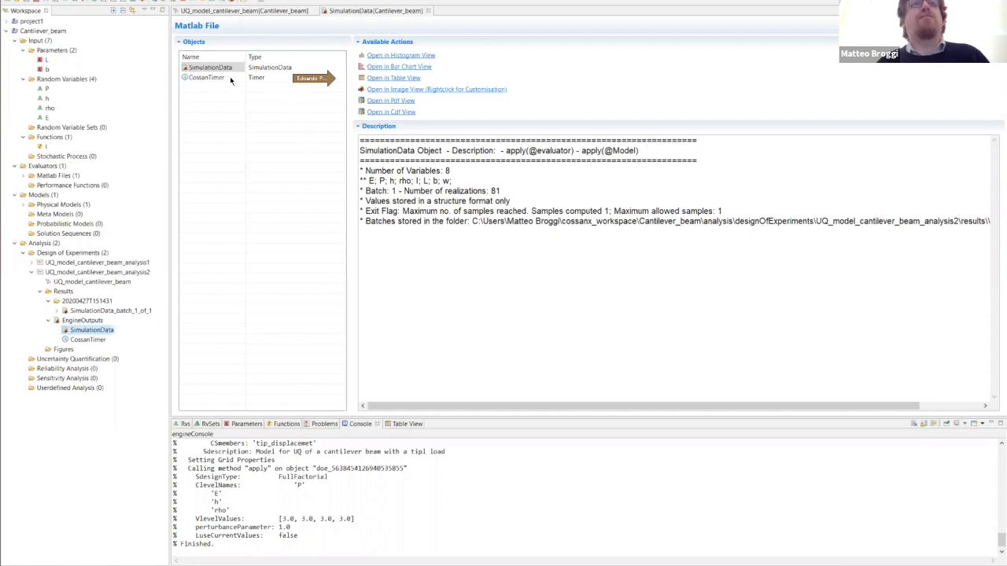
# - Show the full factorial simulation data as a table, enlarge the table area and examine the input and output values of the realizations
pyautogui.click(409, 81)
pyautogui.click(422, 424)
pyautogui.click(398, 424)
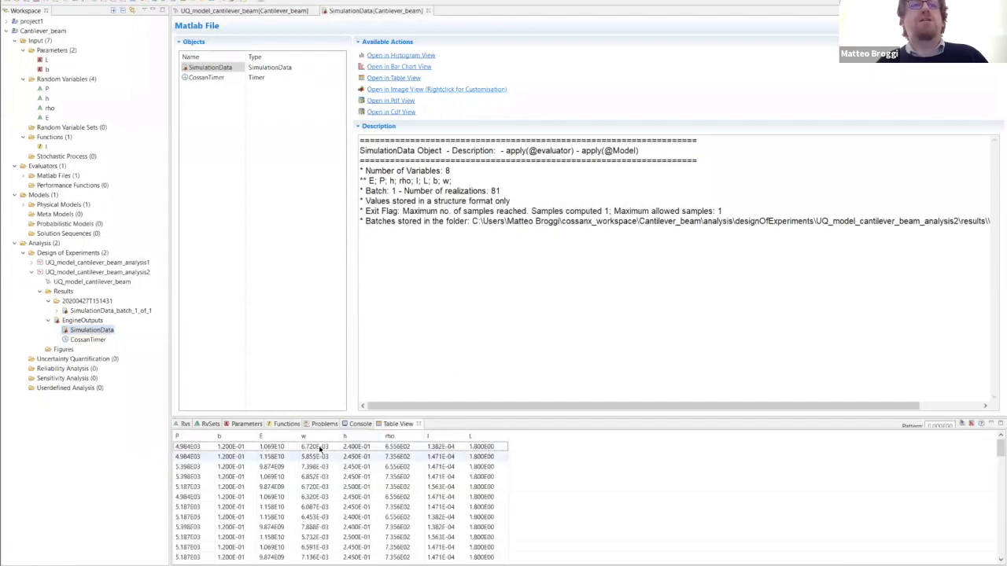
pyautogui.scroll(-3, 376, 485)
pyautogui.scroll(-5, 376, 485)
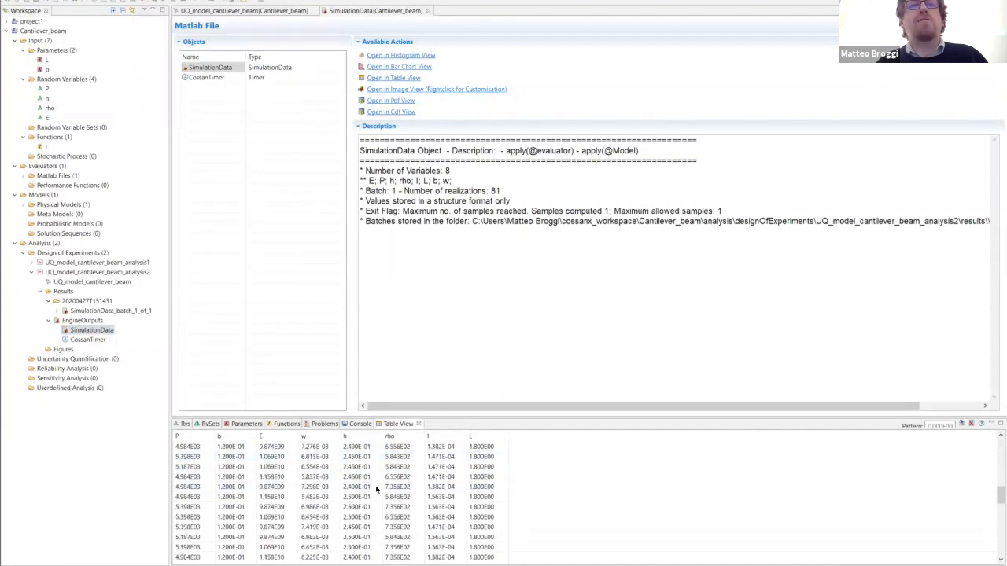
pyautogui.scroll(-5, 371, 476)
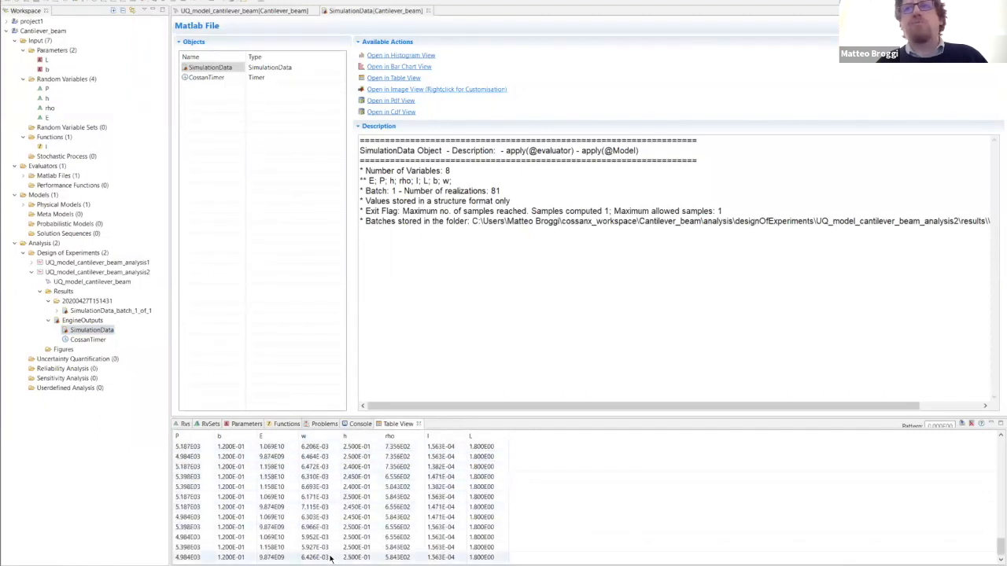
pyautogui.moveTo(457, 416); pyautogui.dragTo(582, 335)
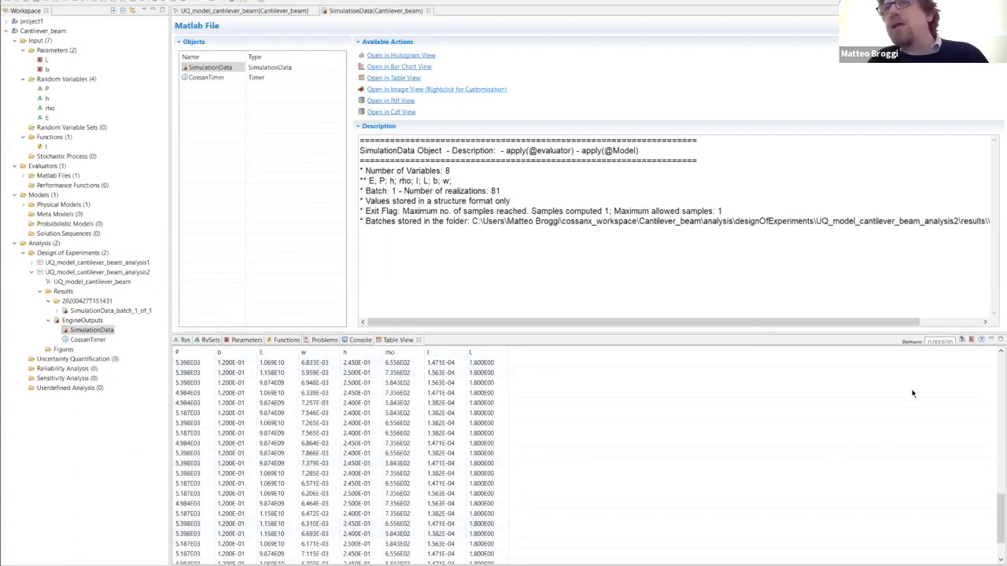
# - Export the simulation data table as a CSV file named export_full_factorial on the Desktop
pyautogui.click(961, 341)
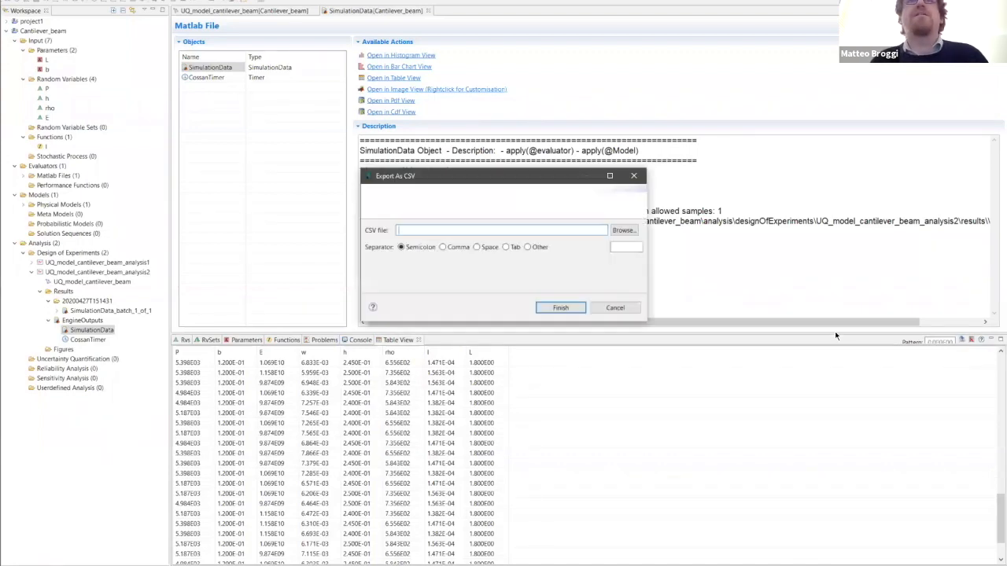
pyautogui.click(624, 230)
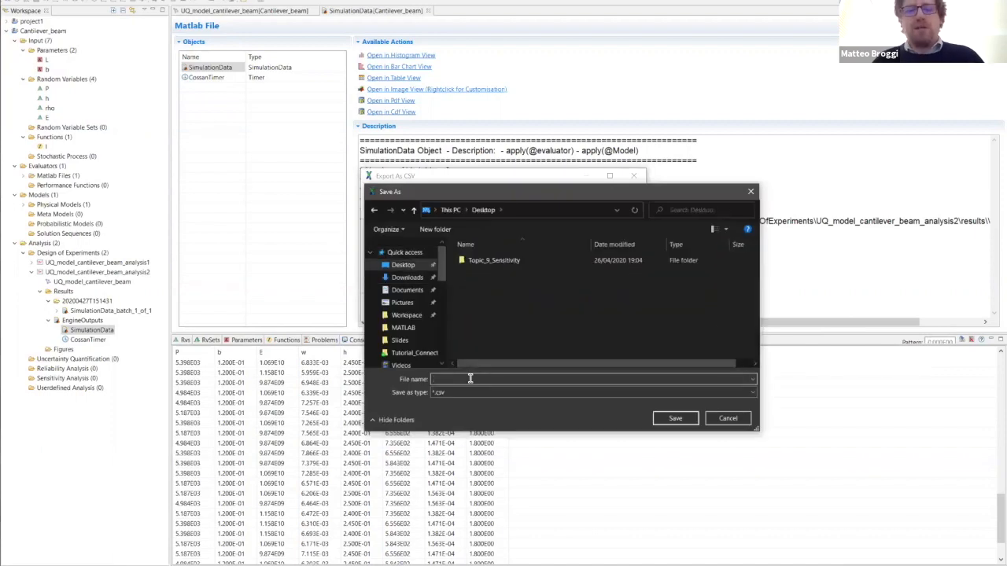
pyautogui.write('export')
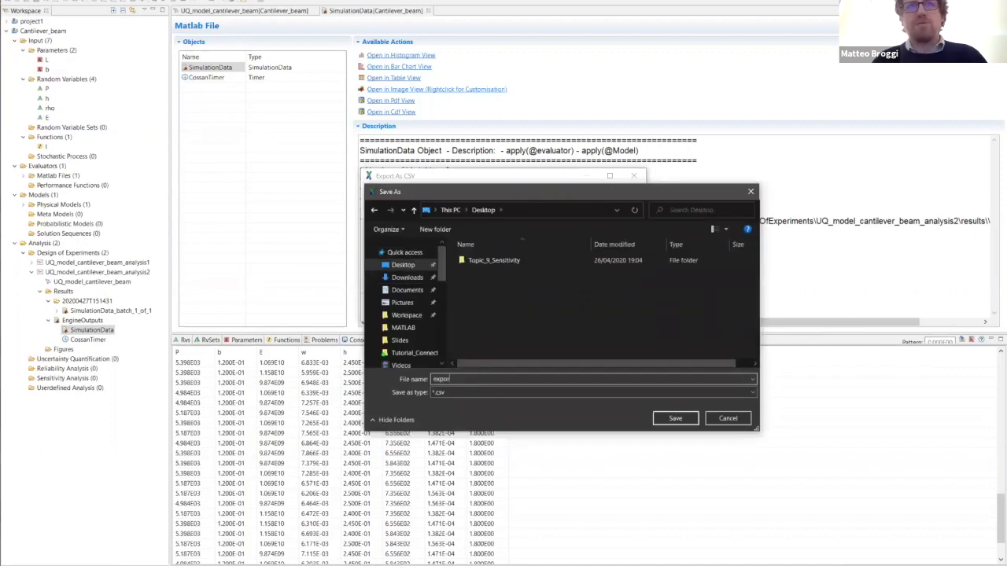
pyautogui.write('_full_')
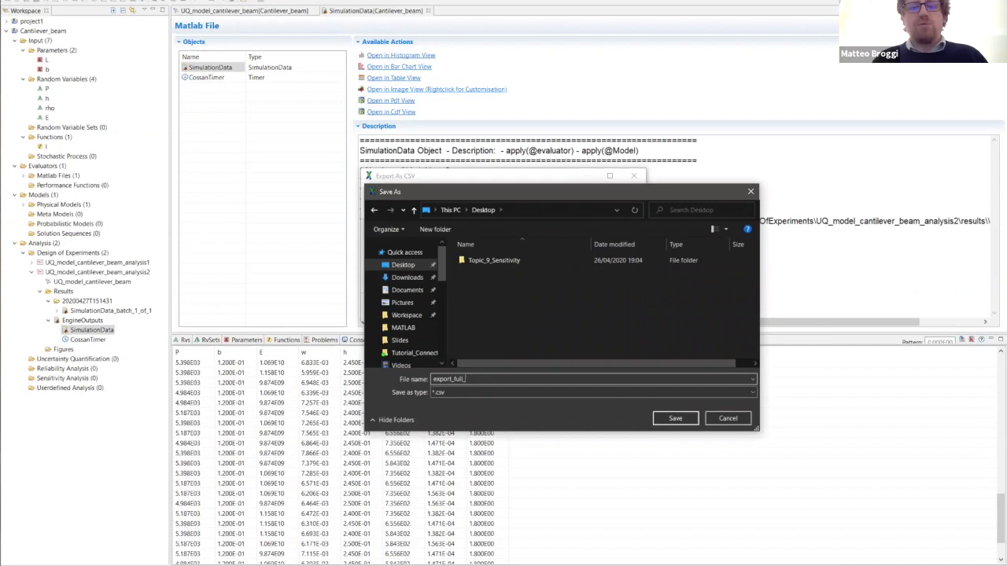
pyautogui.write('factorial')
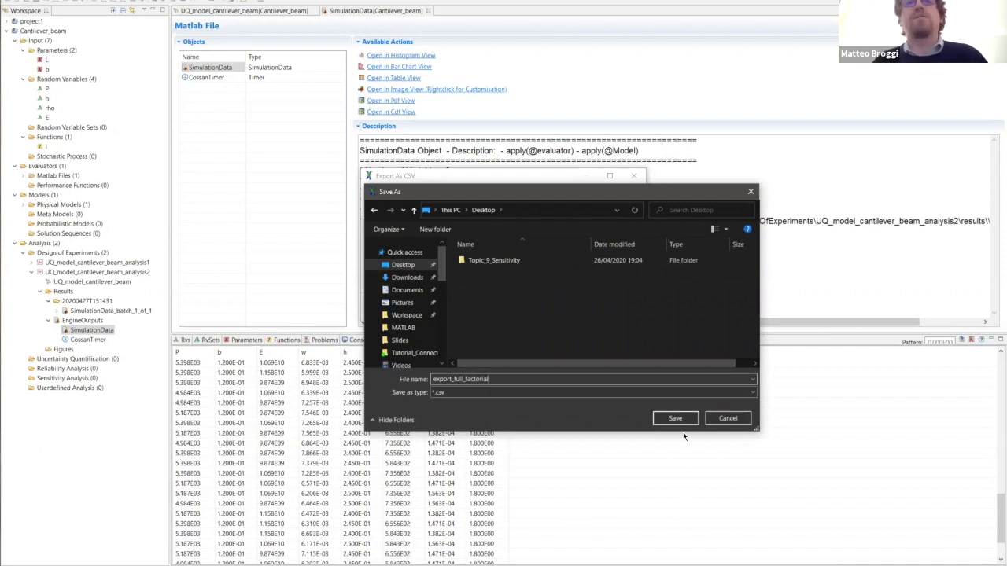
pyautogui.press('Return')
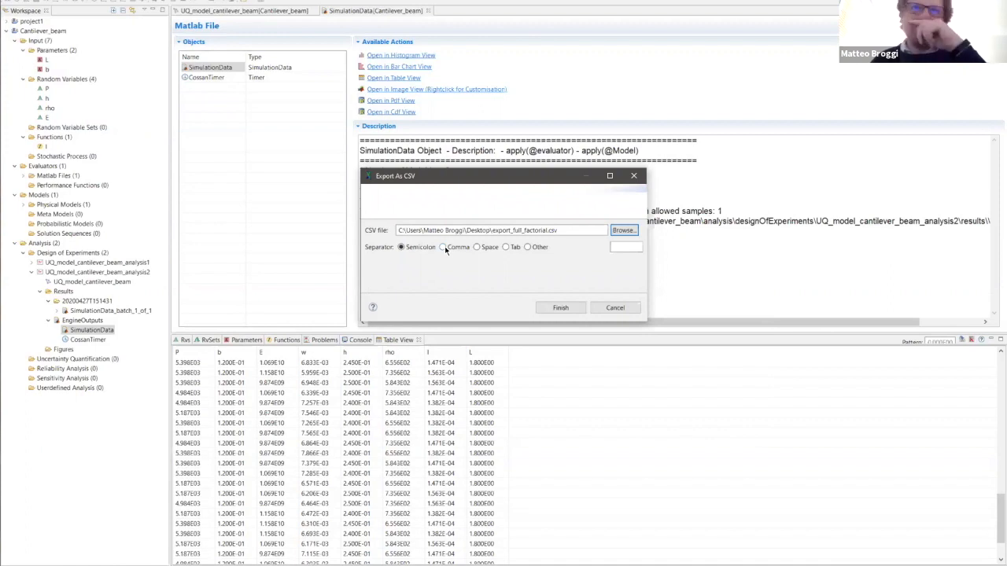
pyautogui.click(568, 307)
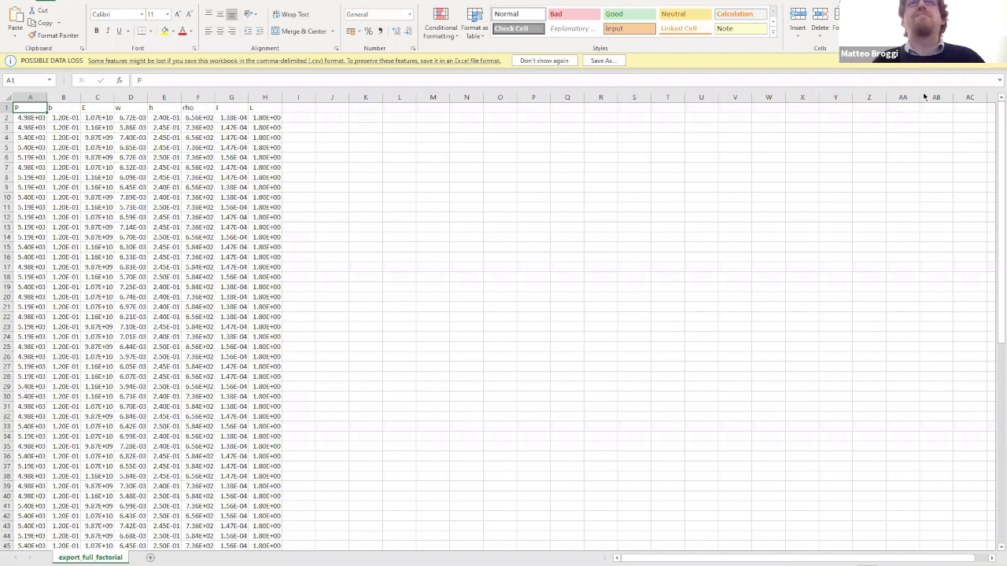
# - Review the exported export_full_factorial sheet in Excel, close it and switch back to COSSAN-X
pyautogui.click(996, 3)
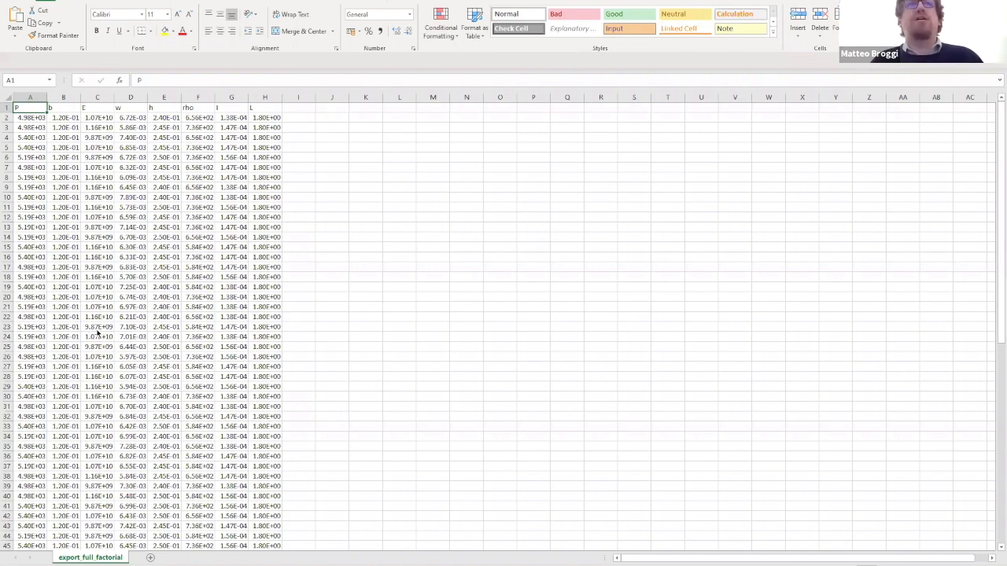
pyautogui.hotkey('alt', 'F4')
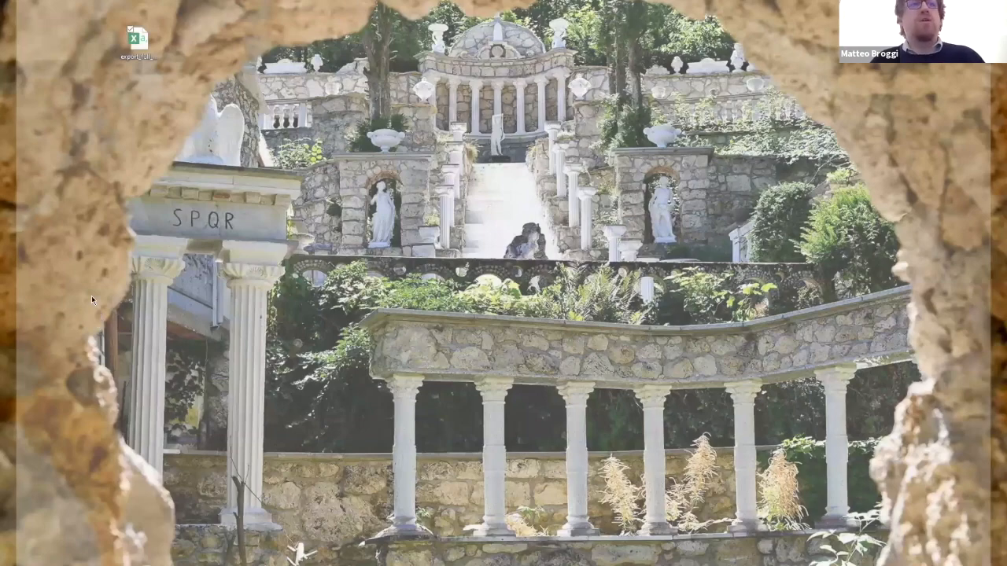
pyautogui.hotkey('alt', 'Tab')
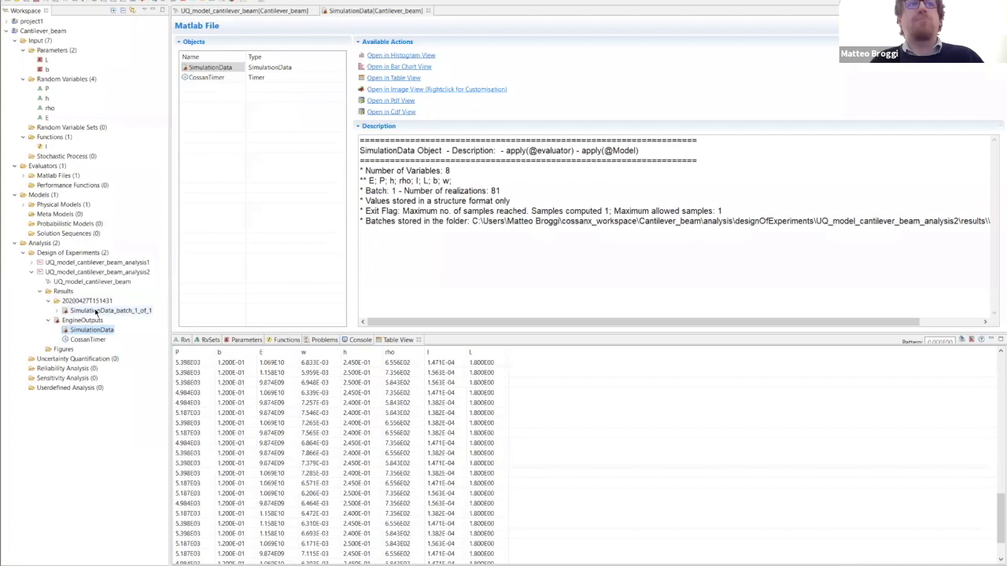
# - Open SimulationData_batch_1_of_1 from the analysis2 results and compare it with the SimulationData engine output
pyautogui.doubleClick(95, 312)
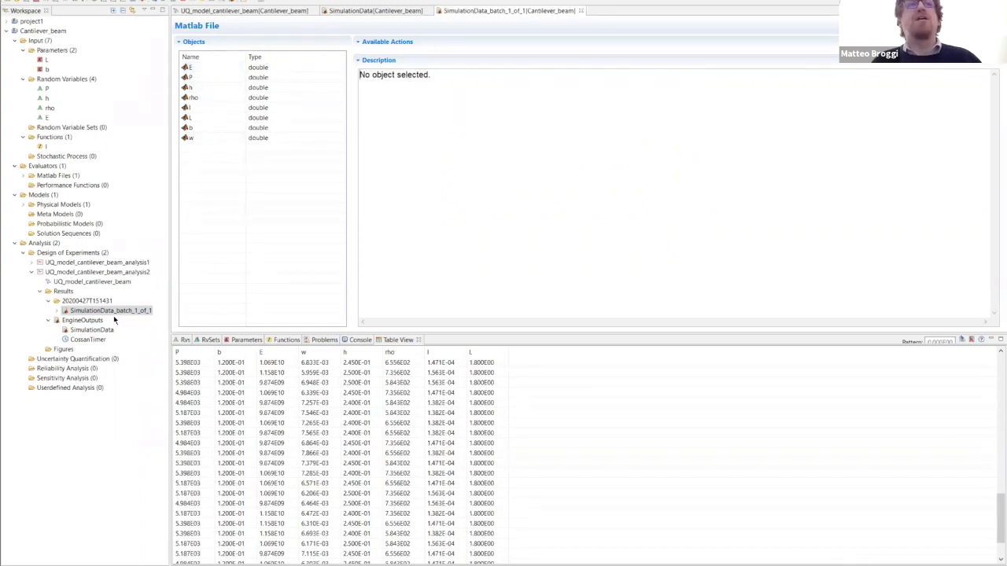
pyautogui.click(88, 339)
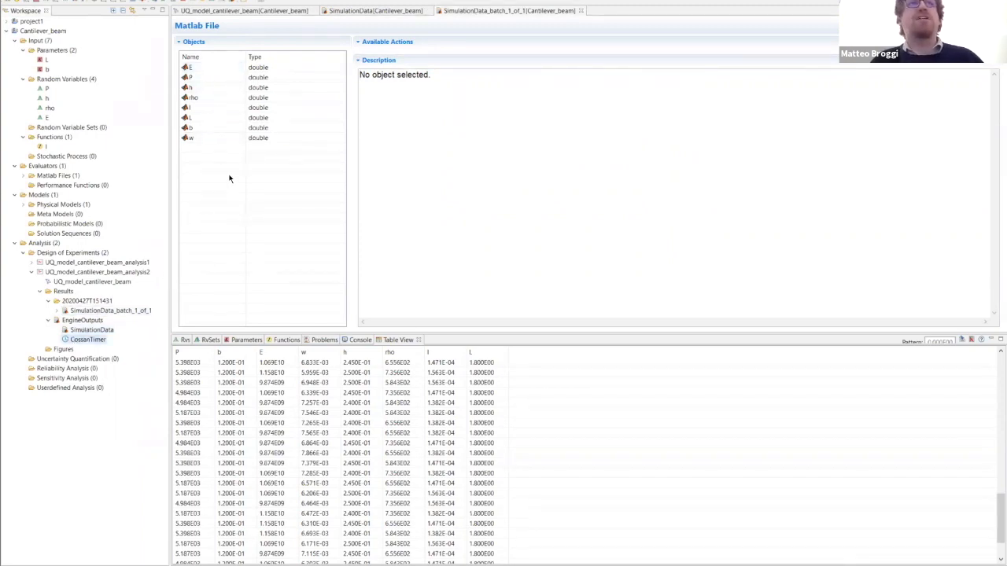
pyautogui.click(376, 11)
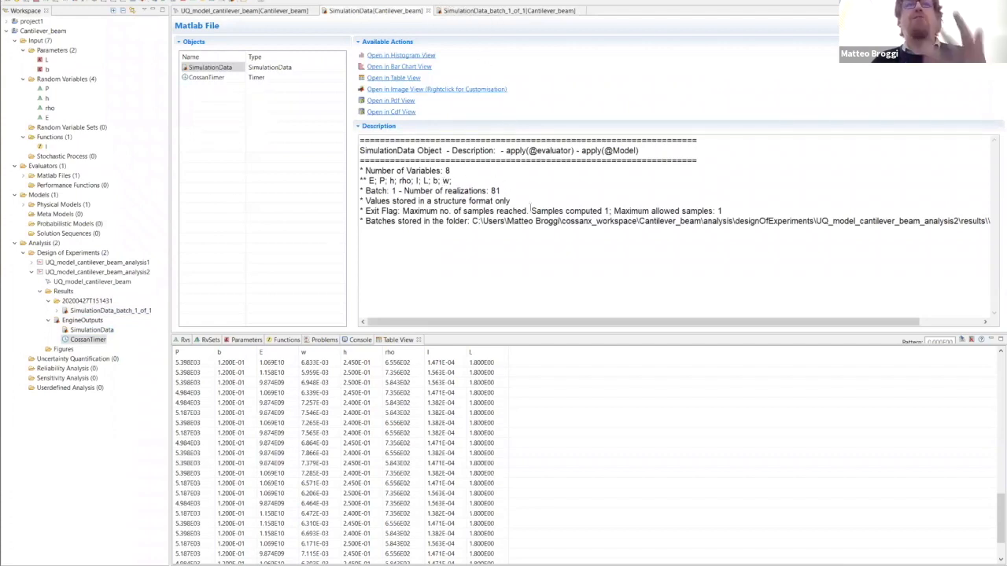
pyautogui.click(512, 11)
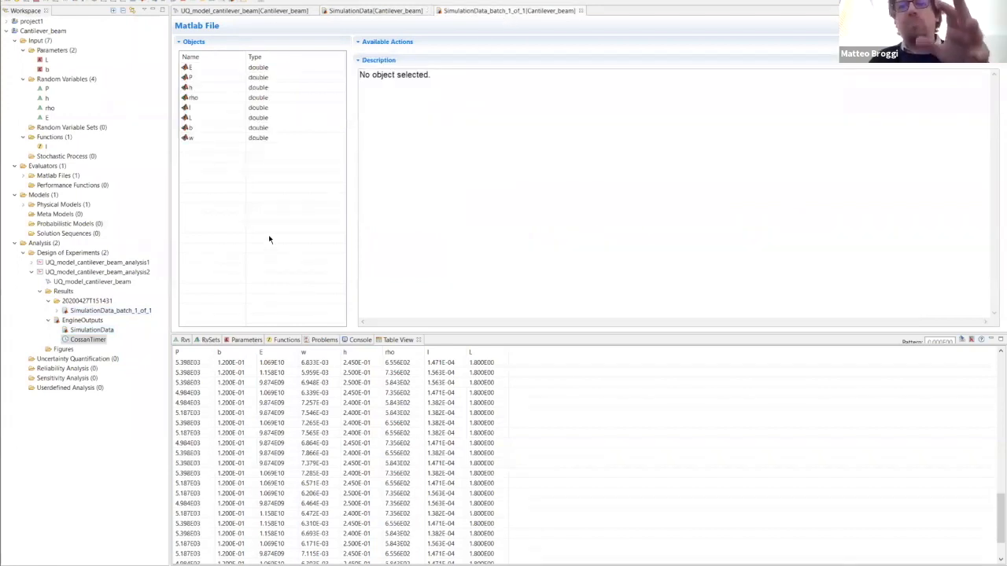
# - Examine the stored values of E, P and rho in the batch simulation data
pyautogui.click(207, 69)
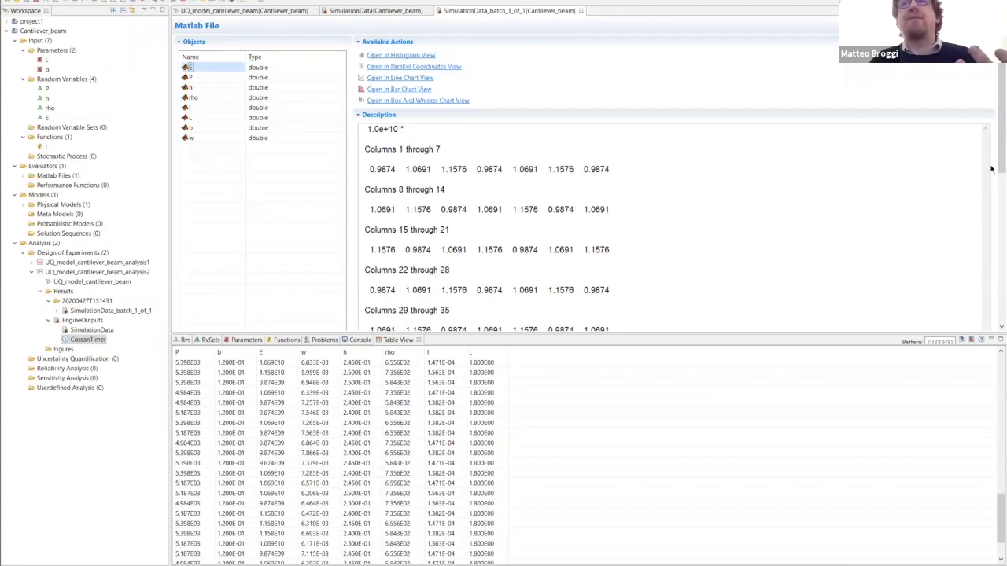
pyautogui.scroll(-3, 991, 236)
pyautogui.scroll(-8, 991, 244)
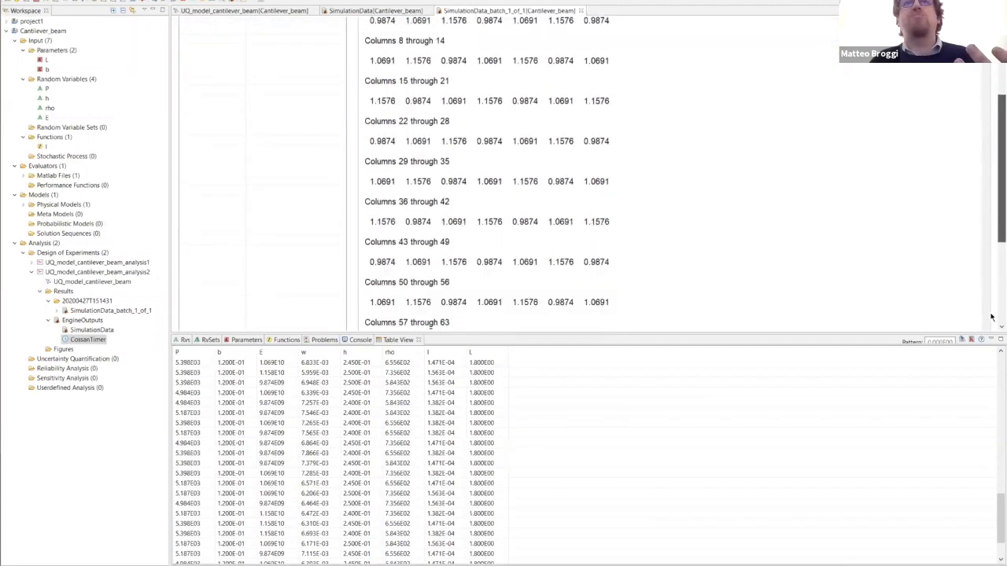
pyautogui.scroll(10, 991, 220)
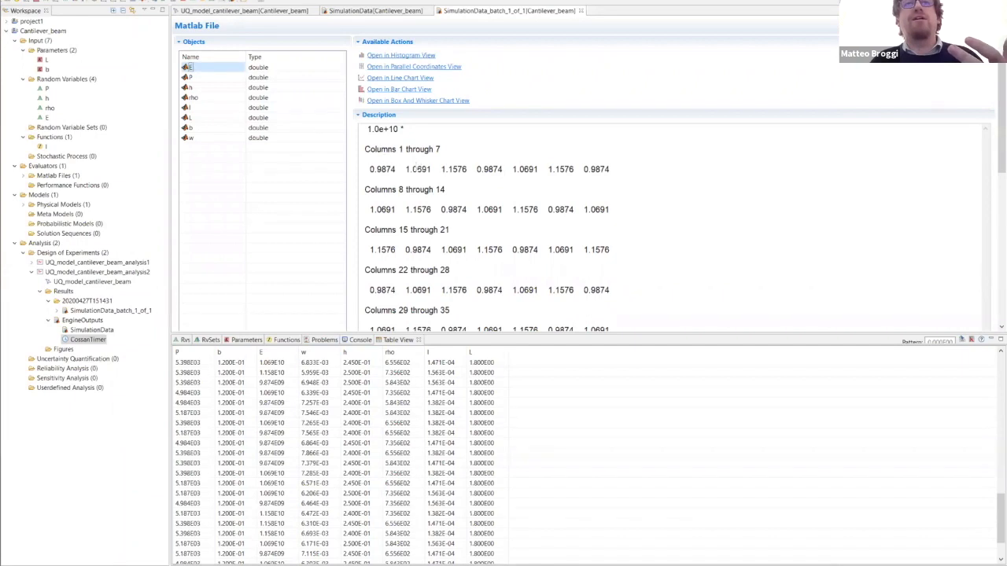
pyautogui.click(191, 77)
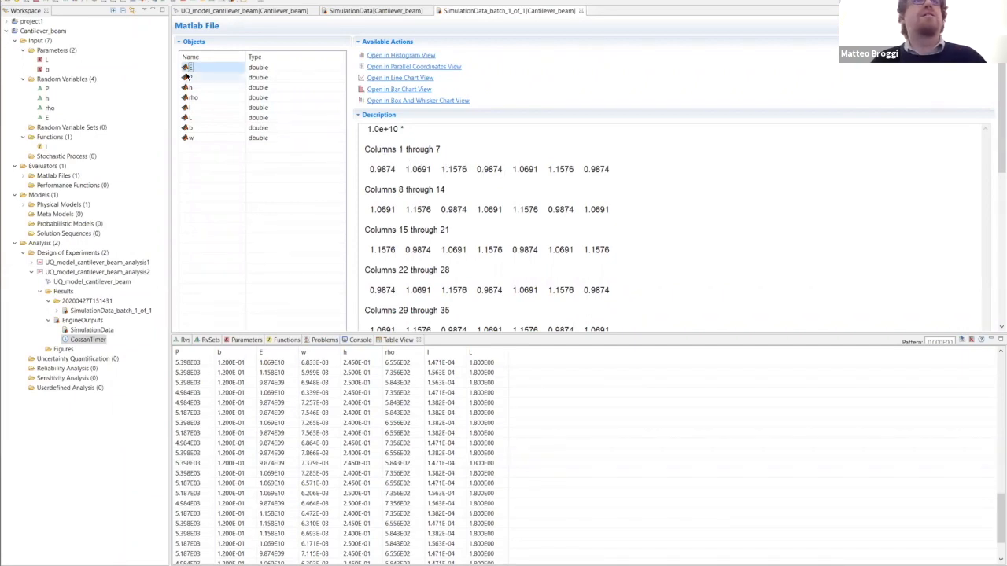
pyautogui.doubleClick(192, 78)
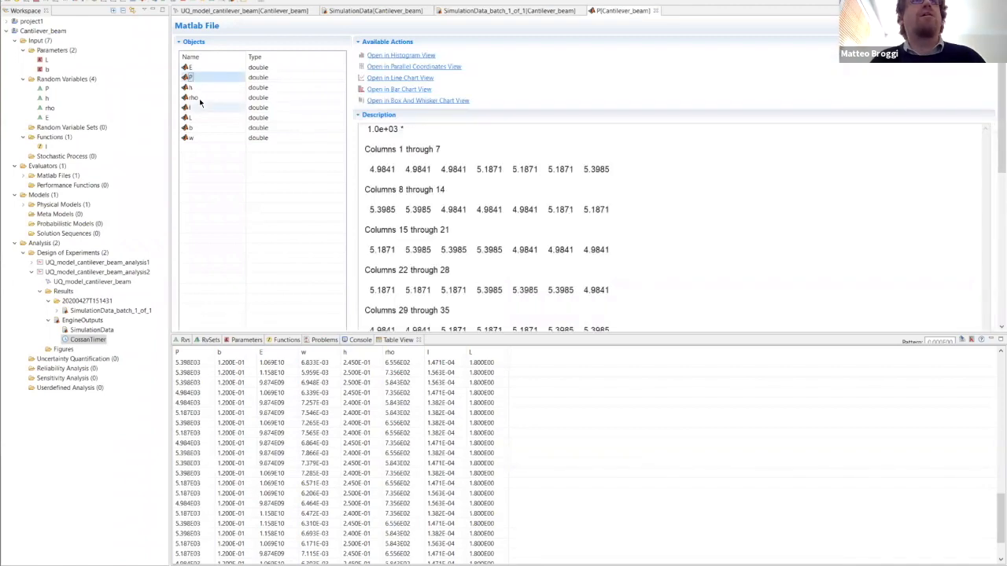
pyautogui.click(199, 98)
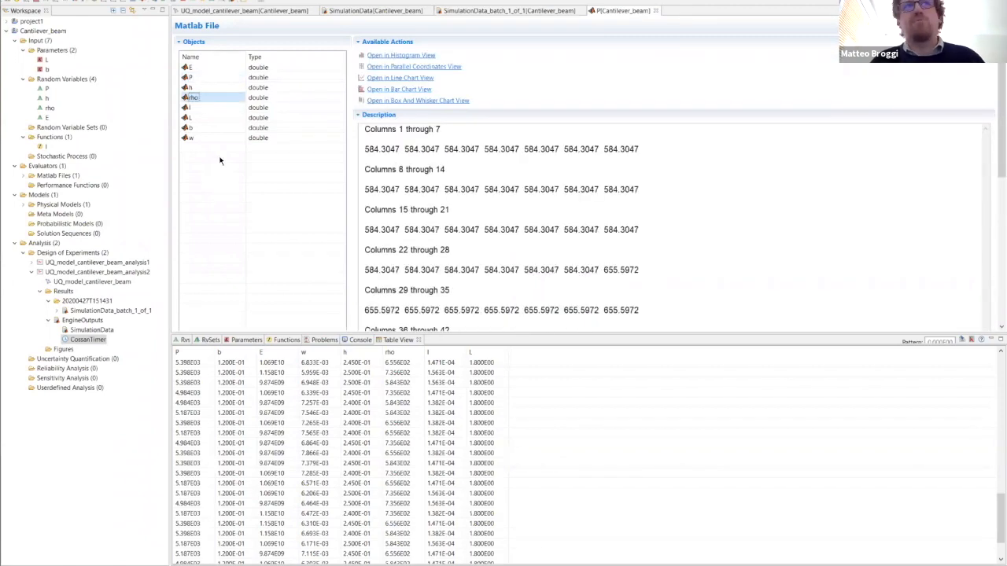
# - Select the variables E and w together and show them in a scatter view
pyautogui.click(209, 71)
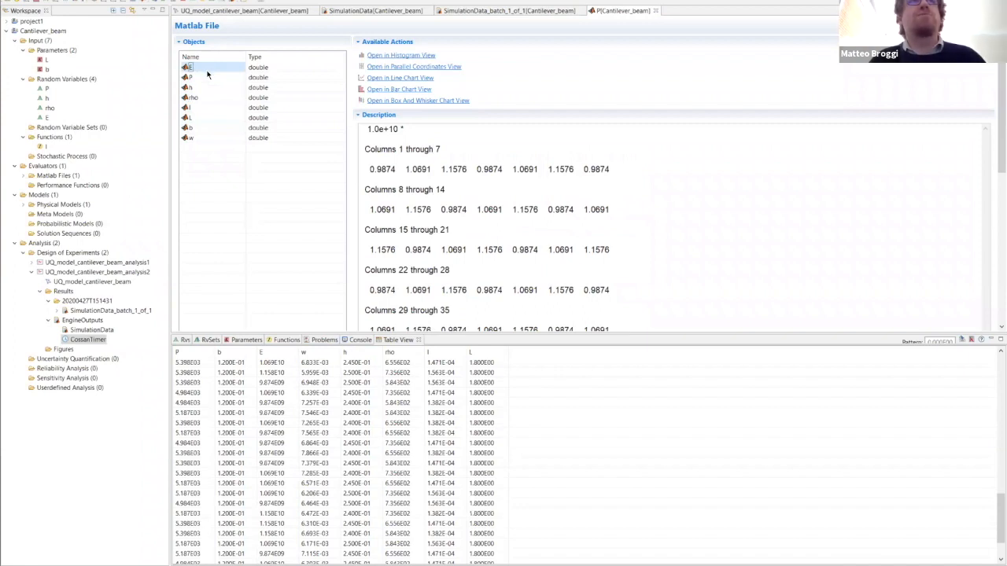
pyautogui.keyDown('shift'); pyautogui.click(204, 141); pyautogui.keyUp('shift')
pyautogui.click(214, 68)
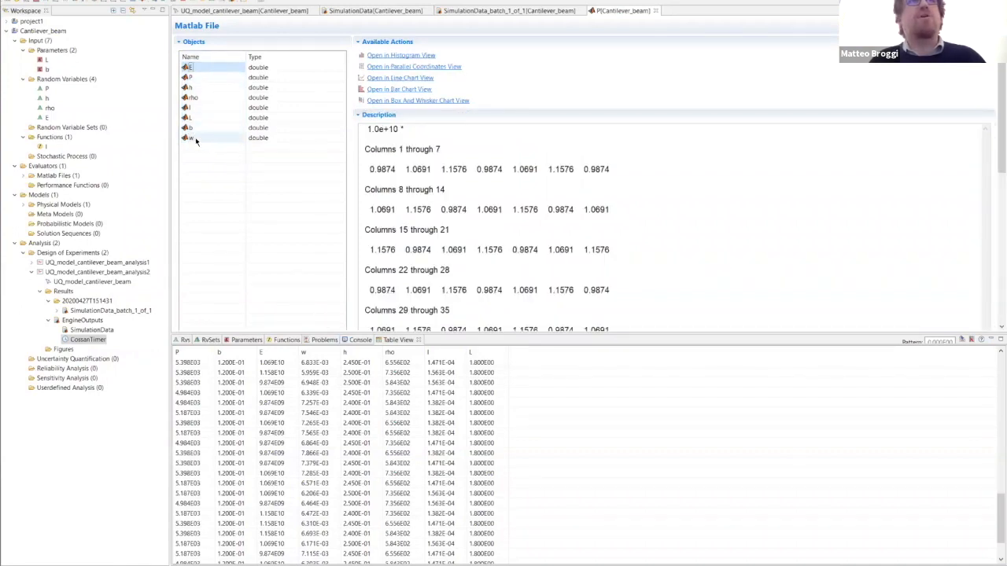
pyautogui.keyDown('shift'); pyautogui.click(196, 141); pyautogui.keyUp('shift')
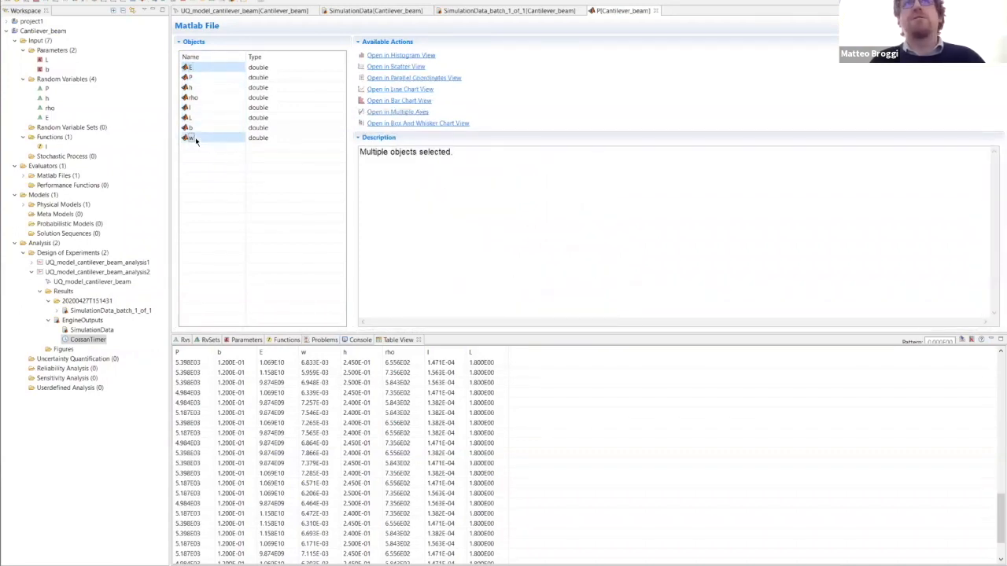
pyautogui.click(406, 68)
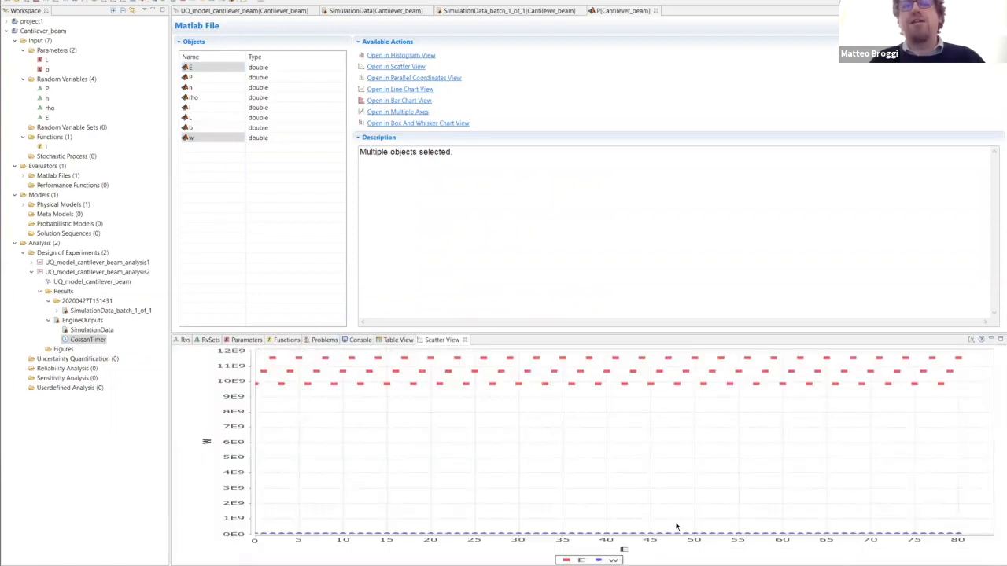
# - Set E as the x-axis variable of the scatter plot, inspect w against E and close the plot
pyautogui.click(972, 340)
pyautogui.click(409, 170)
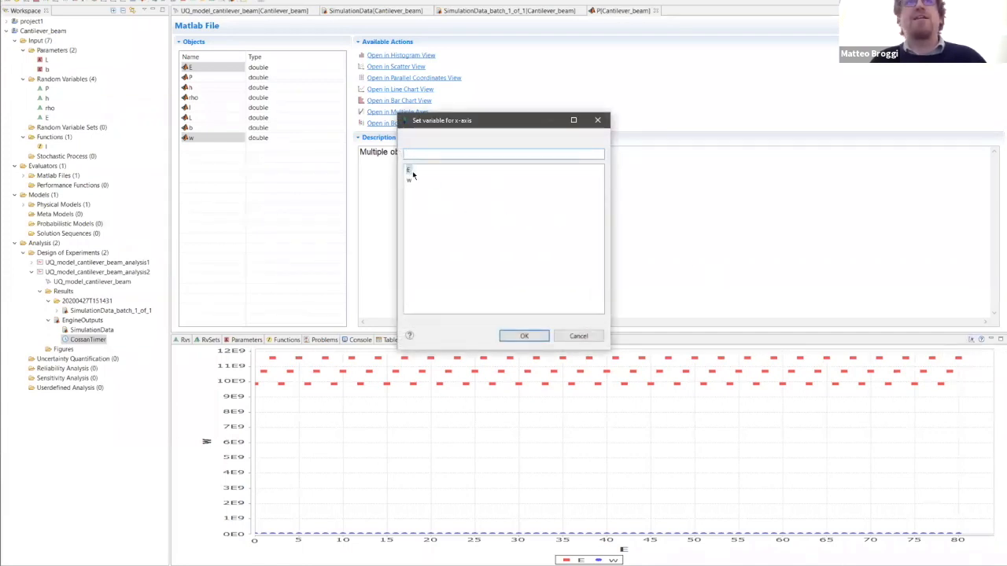
pyautogui.click(521, 336)
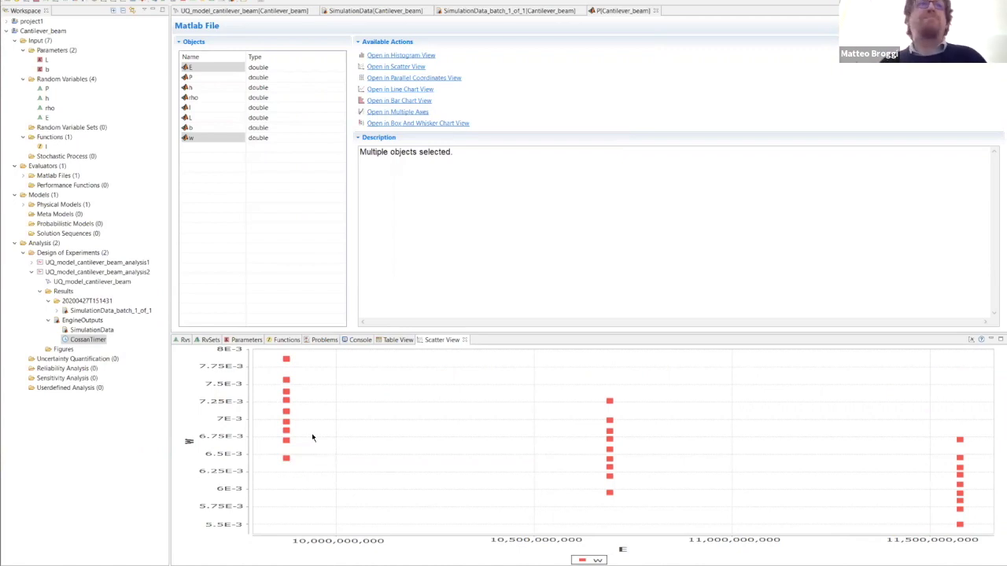
pyautogui.click(465, 341)
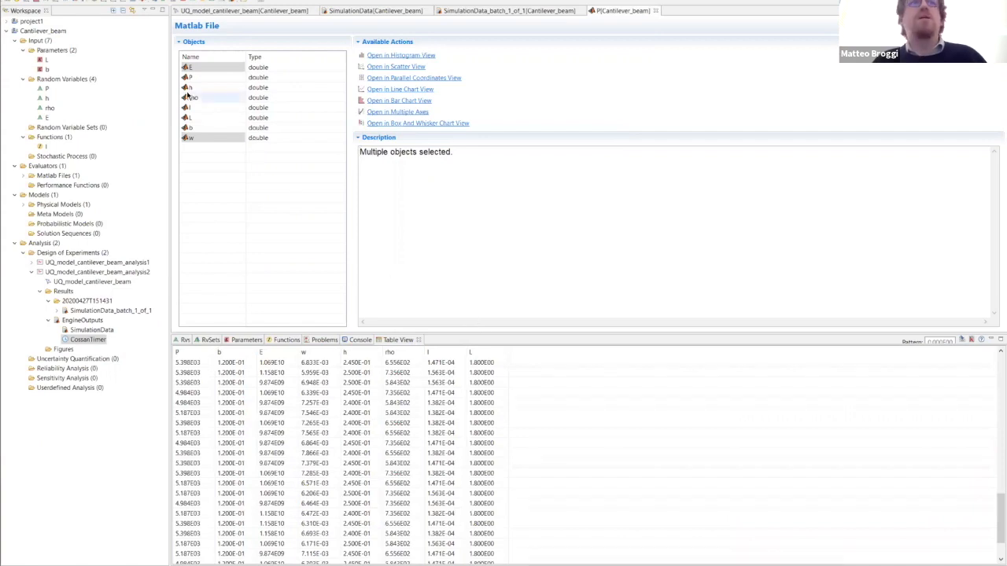
pyautogui.click(223, 70)
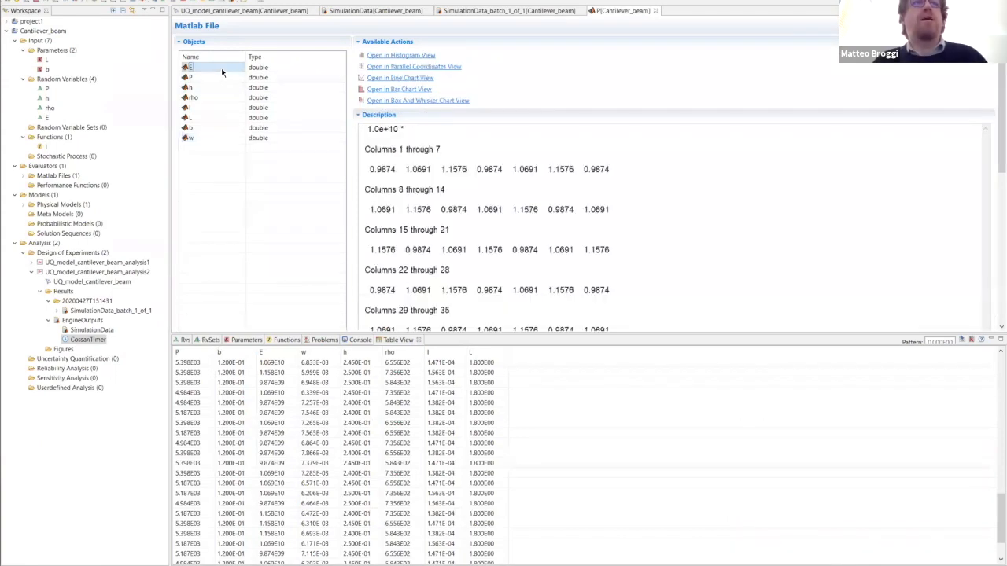
pyautogui.keyDown('ctrl'); pyautogui.click(201, 80); pyautogui.keyUp('ctrl')
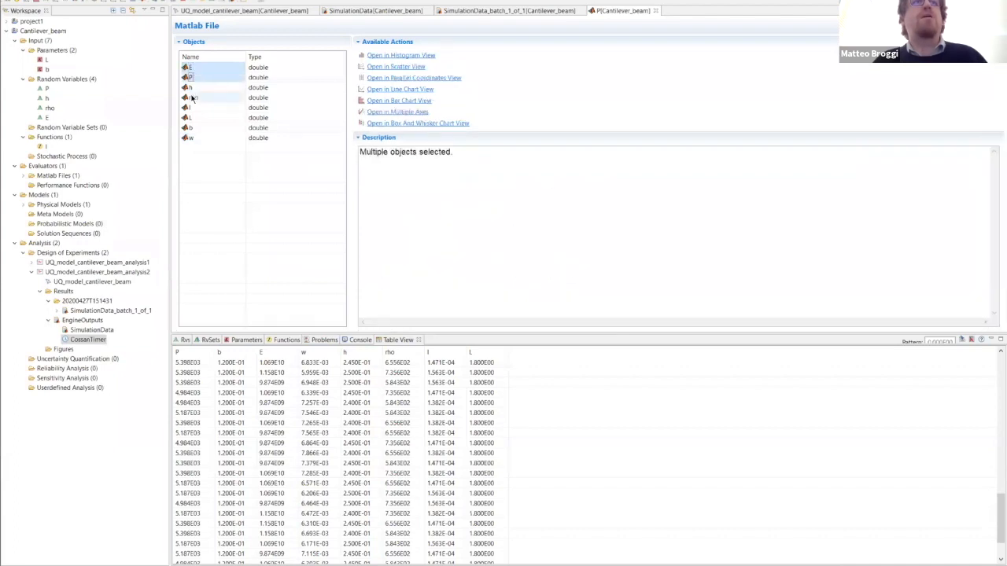
pyautogui.keyDown('ctrl'); pyautogui.click(191, 98); pyautogui.keyUp('ctrl')
pyautogui.keyDown('ctrl'); pyautogui.click(203, 128); pyautogui.keyUp('ctrl')
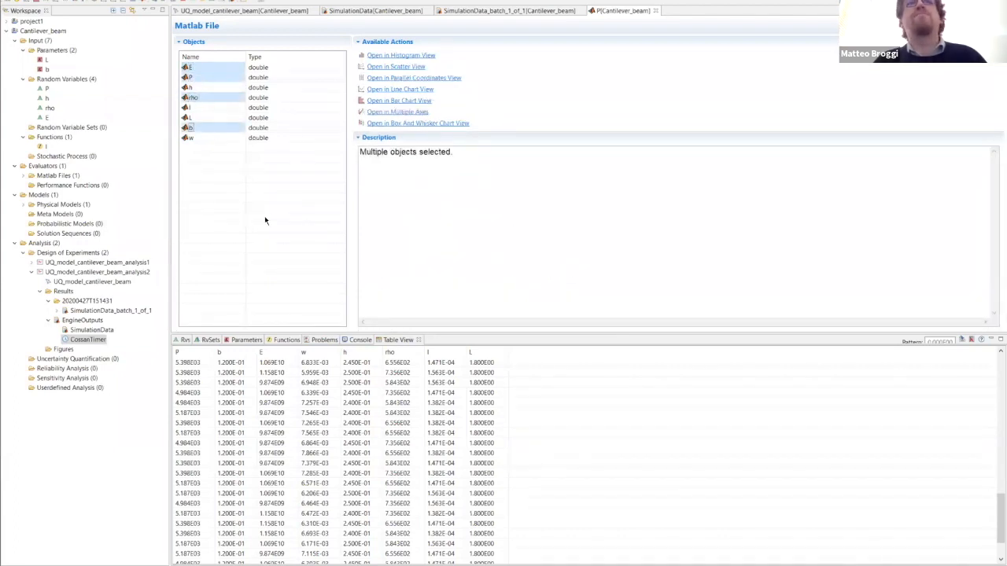
pyautogui.keyDown('ctrl'); pyautogui.click(209, 138); pyautogui.keyUp('ctrl')
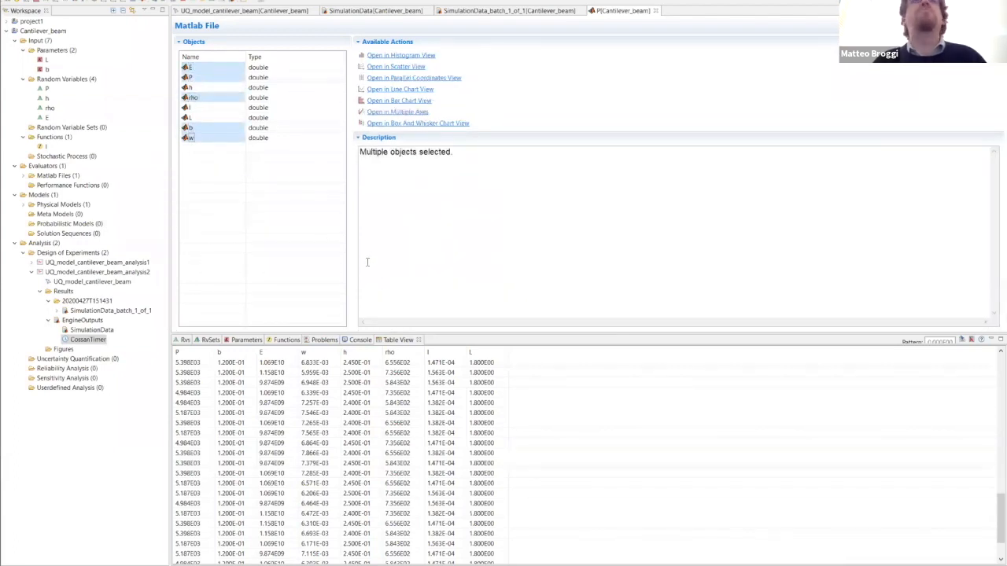
pyautogui.keyDown('ctrl'); pyautogui.click(184, 87); pyautogui.keyUp('ctrl')
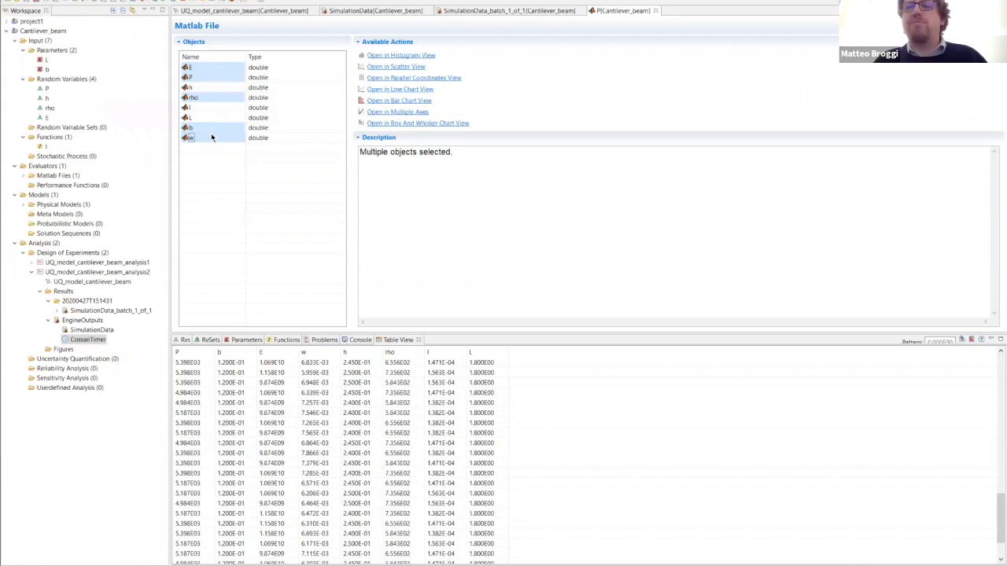
# - Check the input descriptions in the UQ_model_cantilever_beam physical model, and view the values of b in the batch data
pyautogui.click(229, 14)
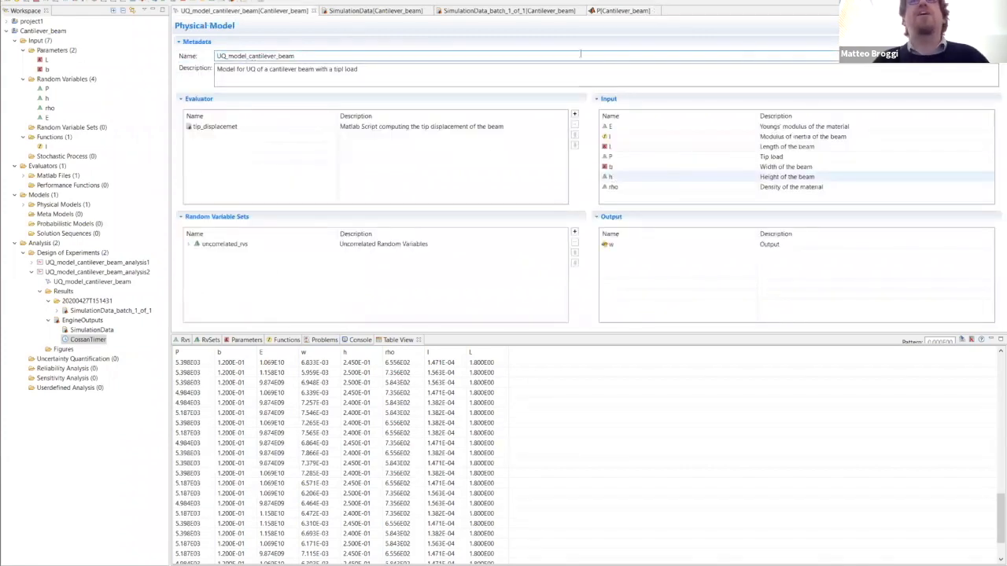
pyautogui.click(620, 11)
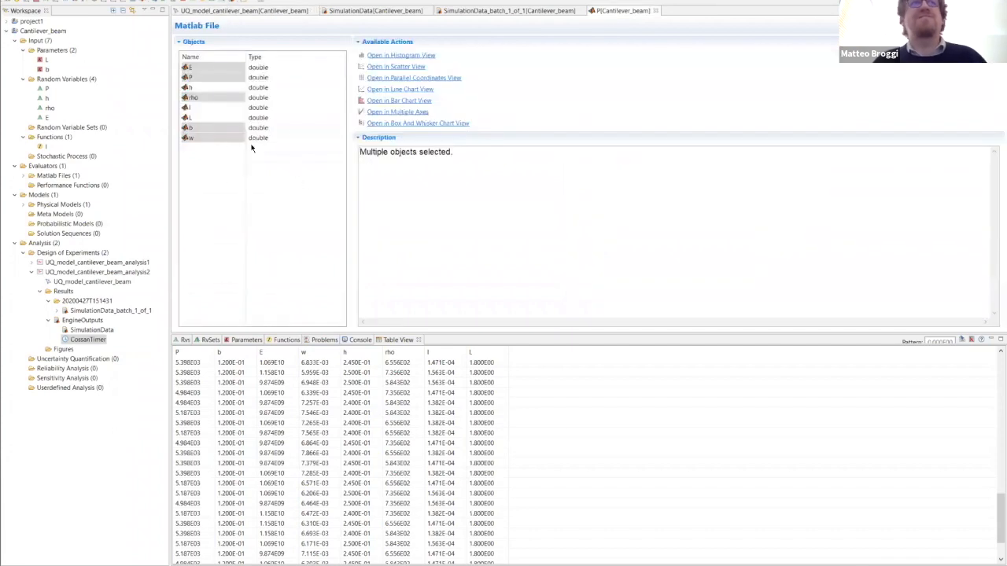
pyautogui.click(205, 129)
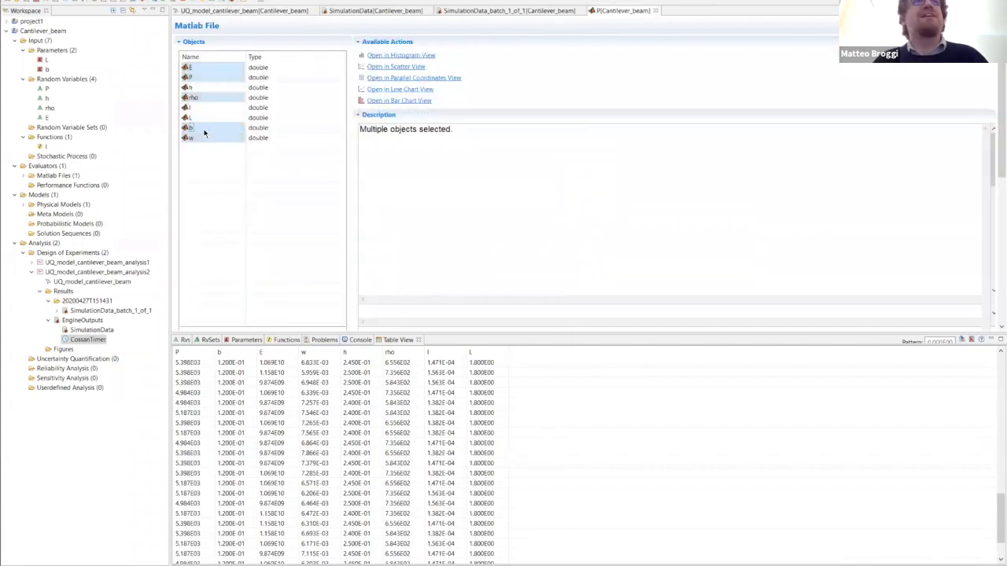
# - Select the variables E, P, h, rho and w together and plot them in a parallel coordinates view
pyautogui.click(197, 70)
pyautogui.keyDown('ctrl'); pyautogui.click(192, 79); pyautogui.keyUp('ctrl')
pyautogui.keyDown('ctrl'); pyautogui.click(193, 86); pyautogui.keyUp('ctrl')
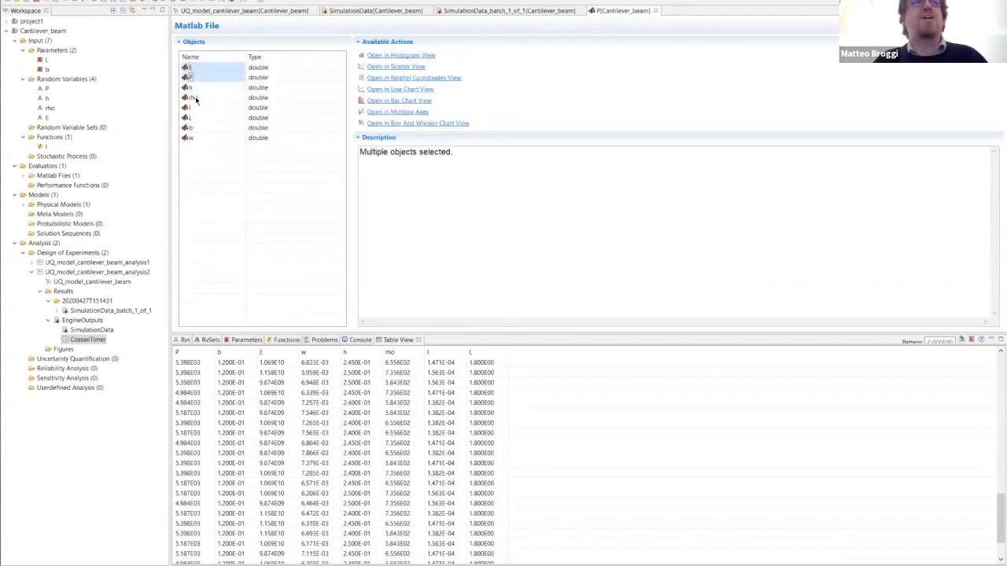
pyautogui.keyDown('ctrl'); pyautogui.click(196, 98); pyautogui.keyUp('ctrl')
pyautogui.keyDown('ctrl'); pyautogui.click(200, 141); pyautogui.keyUp('ctrl')
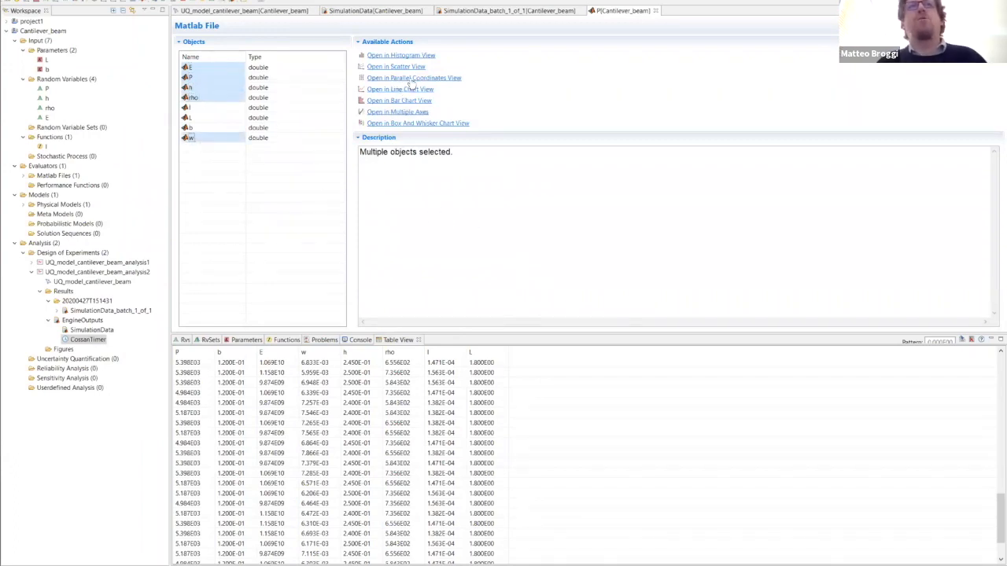
pyautogui.click(414, 79)
pyautogui.click(454, 340)
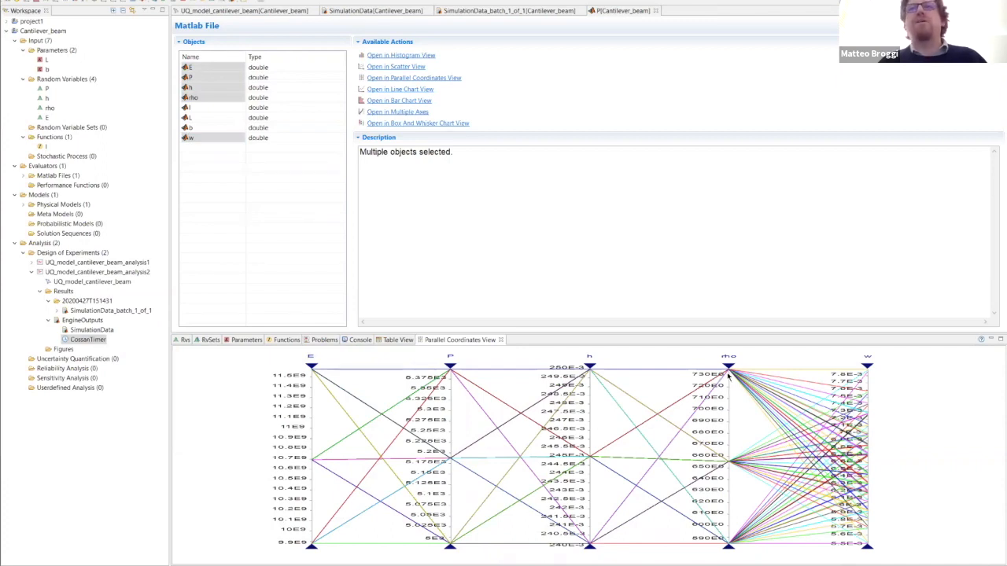
# - Filter the parallel coordinates plot to low h and high rho, and shift the h filter to its high values to compare w
pyautogui.moveTo(590, 367); pyautogui.dragTo(594, 472)
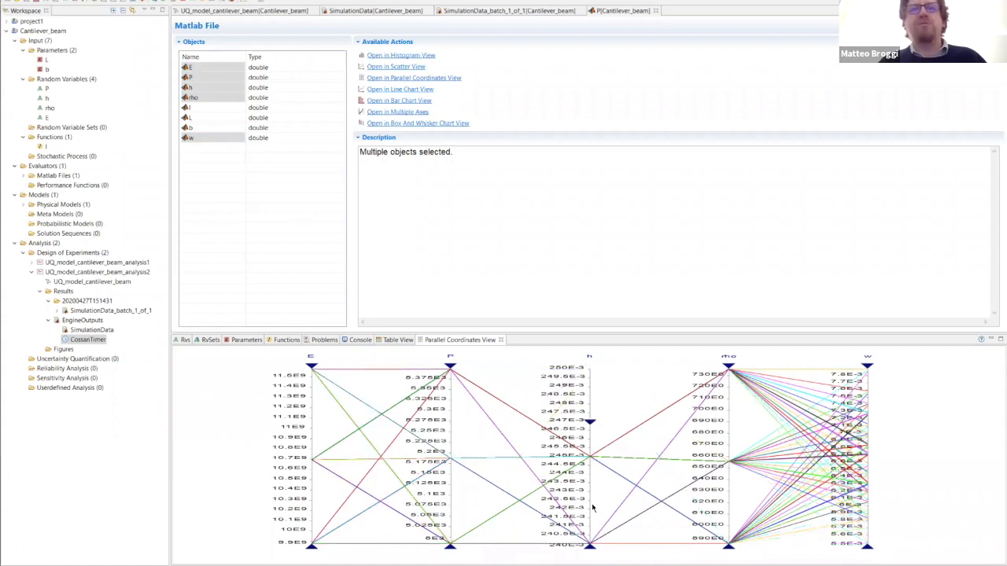
pyautogui.moveTo(728, 545); pyautogui.dragTo(740, 442)
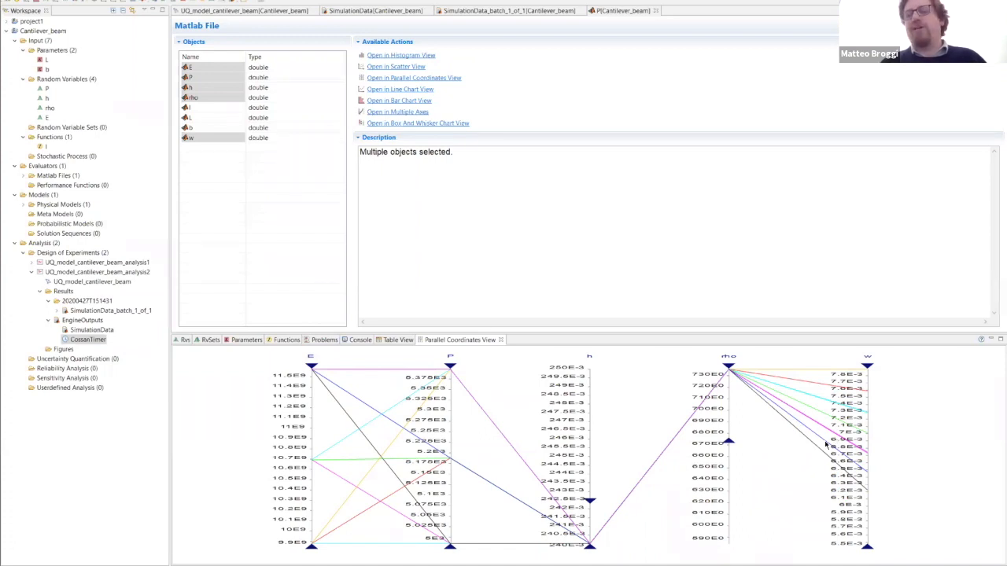
pyautogui.moveTo(592, 467); pyautogui.dragTo(595, 437)
pyautogui.moveTo(592, 545); pyautogui.dragTo(590, 344)
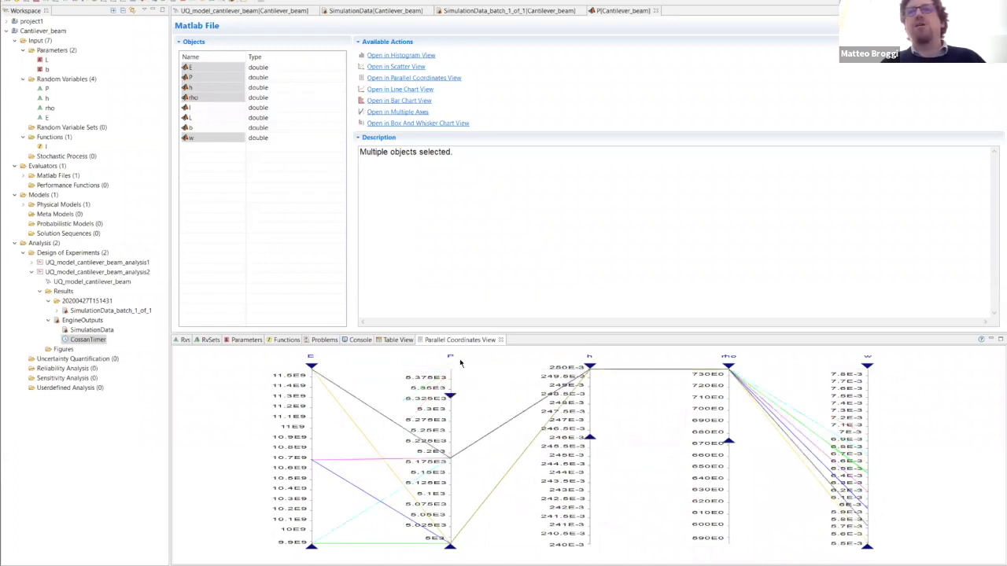
# - Restore the full ranges of the filtered axes in the parallel coordinates plot
pyautogui.moveTo(313, 370)
pyautogui.mouseDown()
pyautogui.moveTo(304, 473)
pyautogui.moveTo(322, 355)
pyautogui.mouseUp()
pyautogui.moveTo(591, 441); pyautogui.dragTo(589, 546)
pyautogui.moveTo(729, 444); pyautogui.dragTo(722, 548)
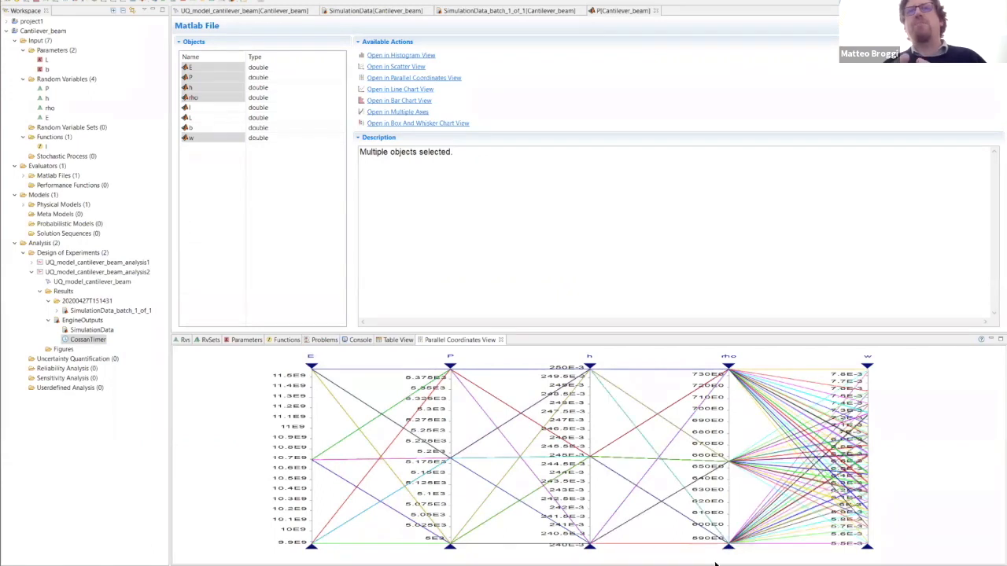
# - Run a new design of experiments on UQ_model_cantilever_beam using the Box-Behnken design with a perturbance parameter of 1.0
pyautogui.click(33, 272)
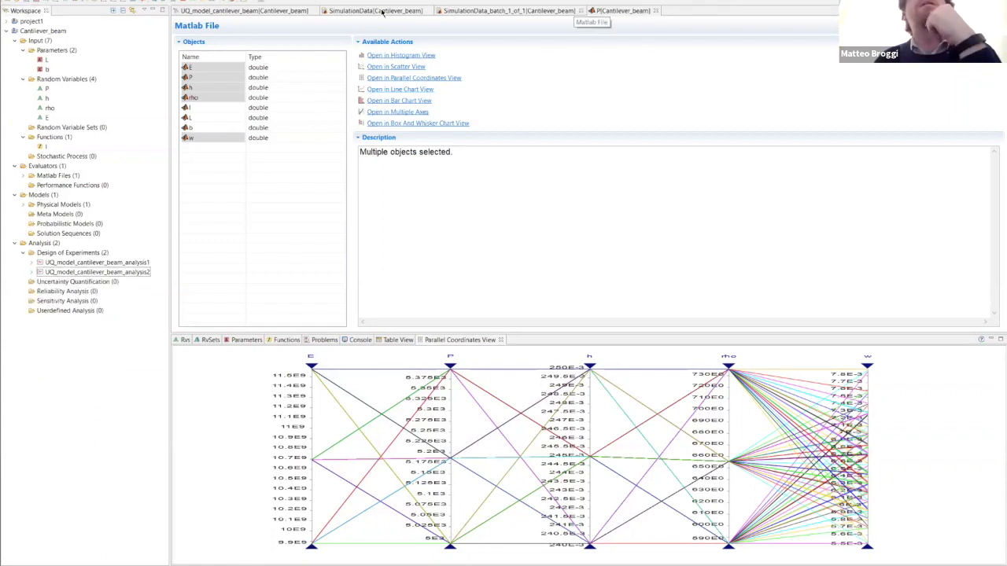
pyautogui.click(260, 9)
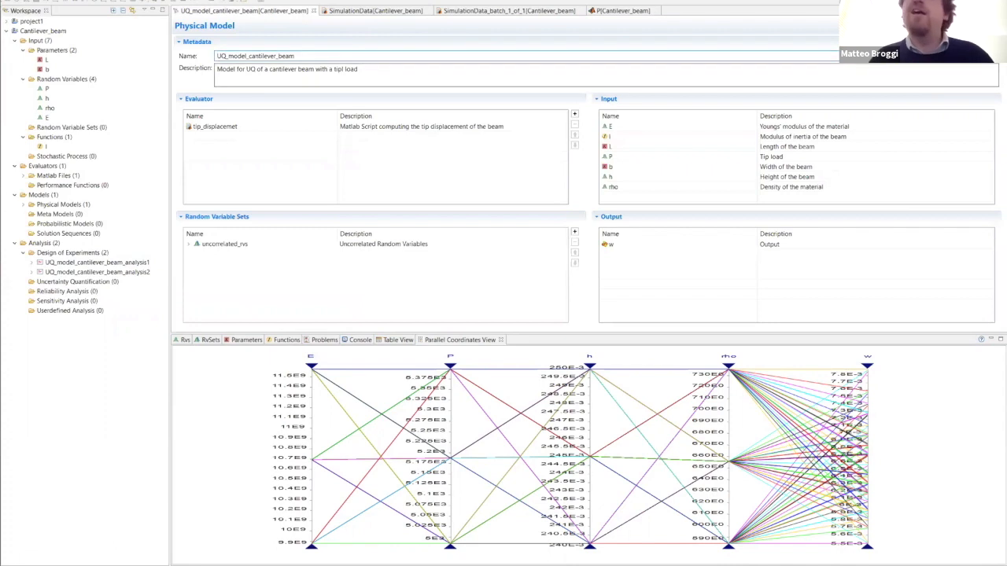
pyautogui.click(988, 26)
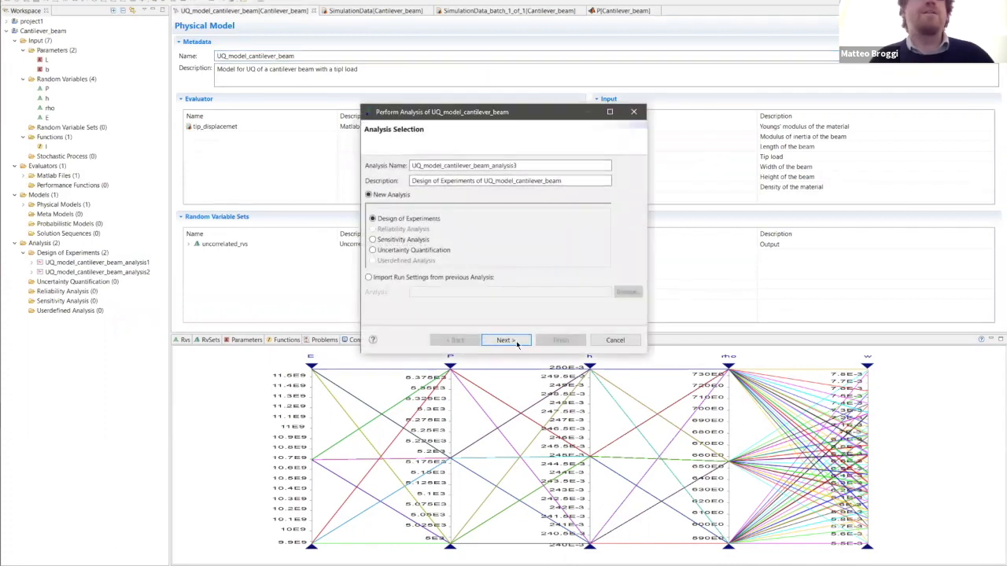
pyautogui.press('Return')
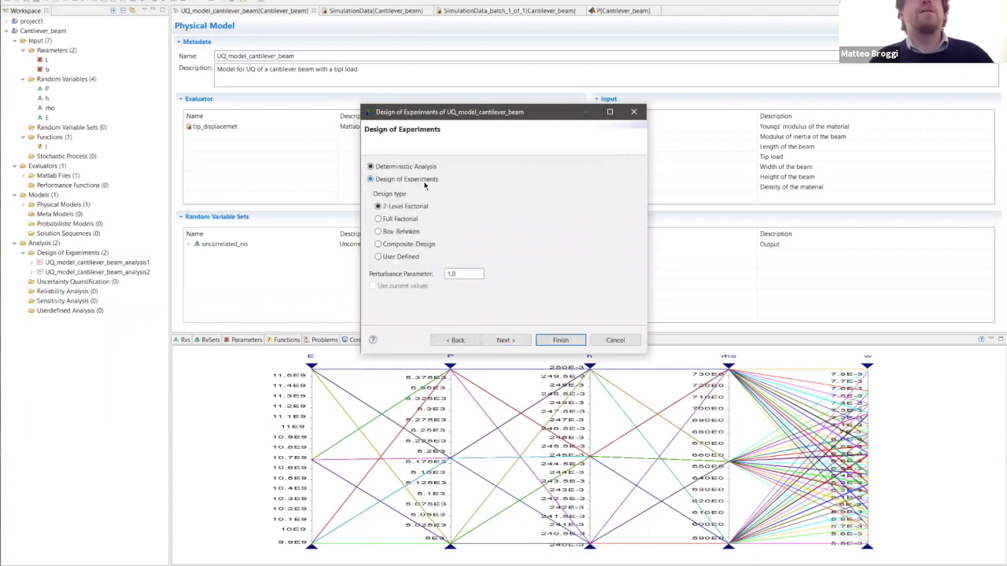
pyautogui.click(378, 232)
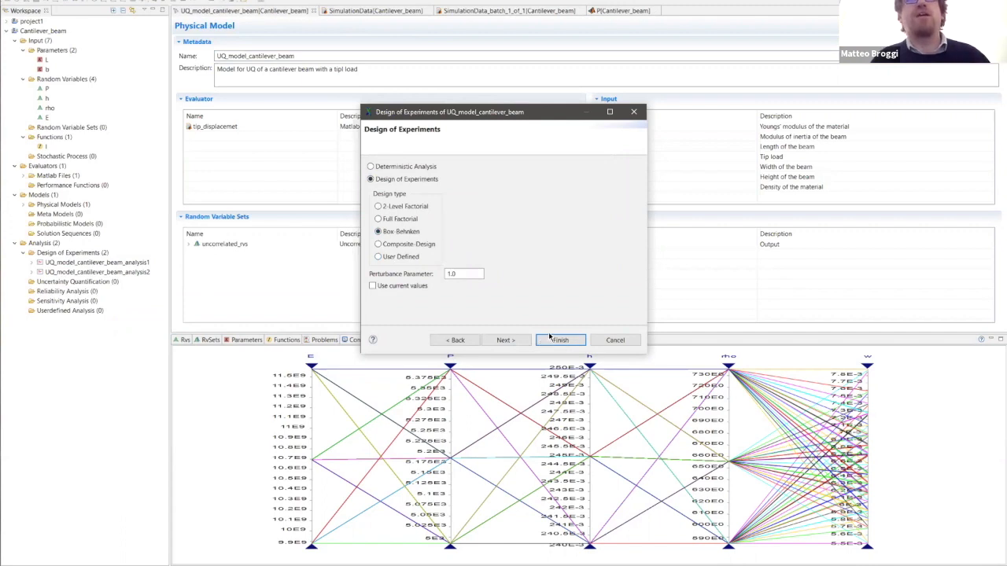
pyautogui.click(452, 274)
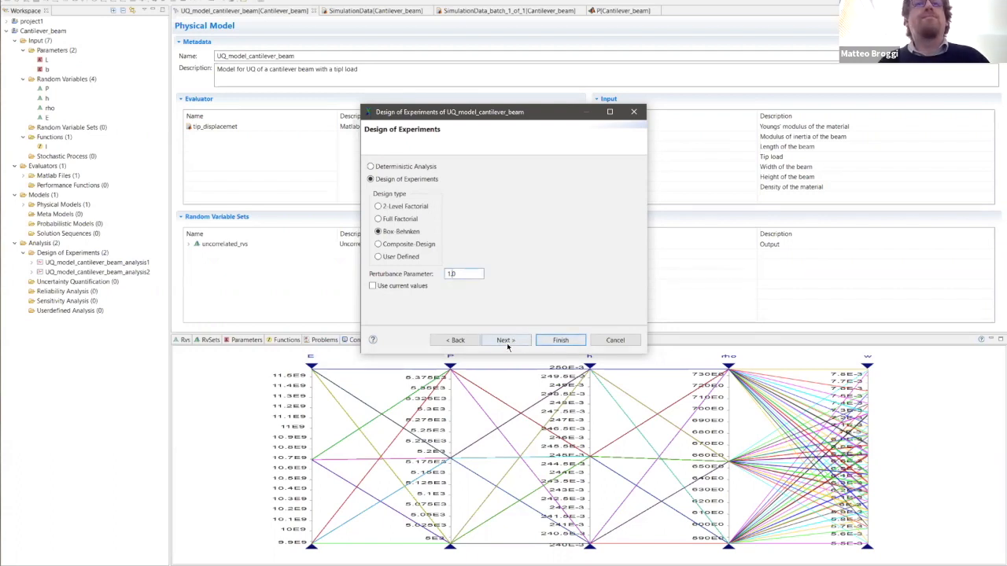
pyautogui.click(561, 341)
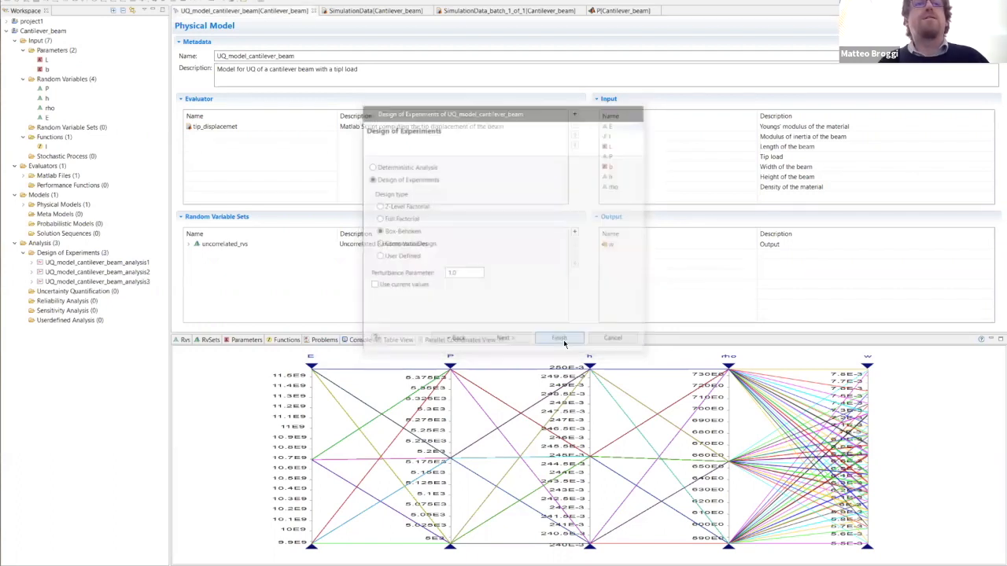
# - Expand the results of UQ_model_cantilever_beam_analysis3 and view the description of its SimulationData output
pyautogui.doubleClick(33, 282)
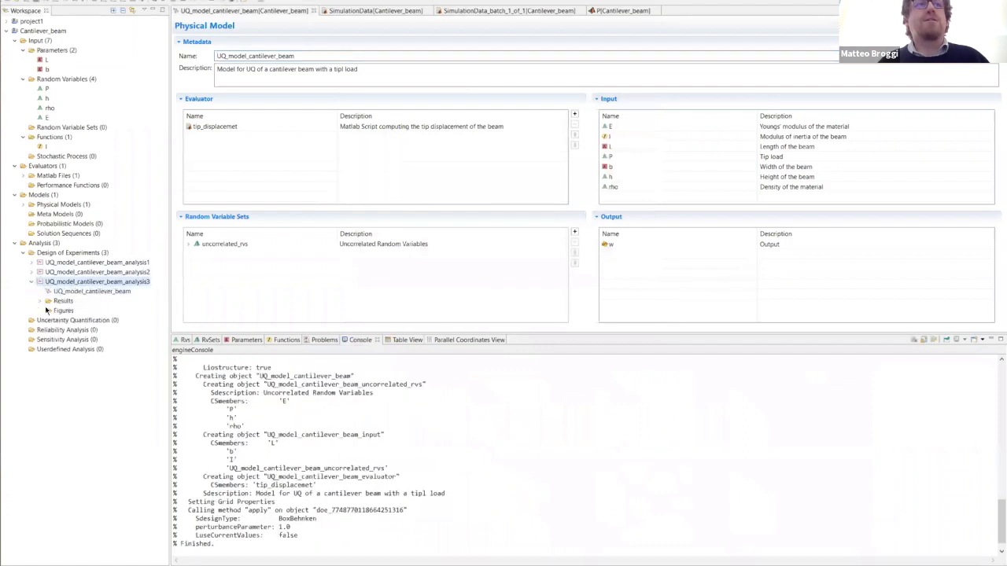
pyautogui.click(40, 301)
pyautogui.click(48, 320)
pyautogui.click(48, 310)
pyautogui.click(86, 340)
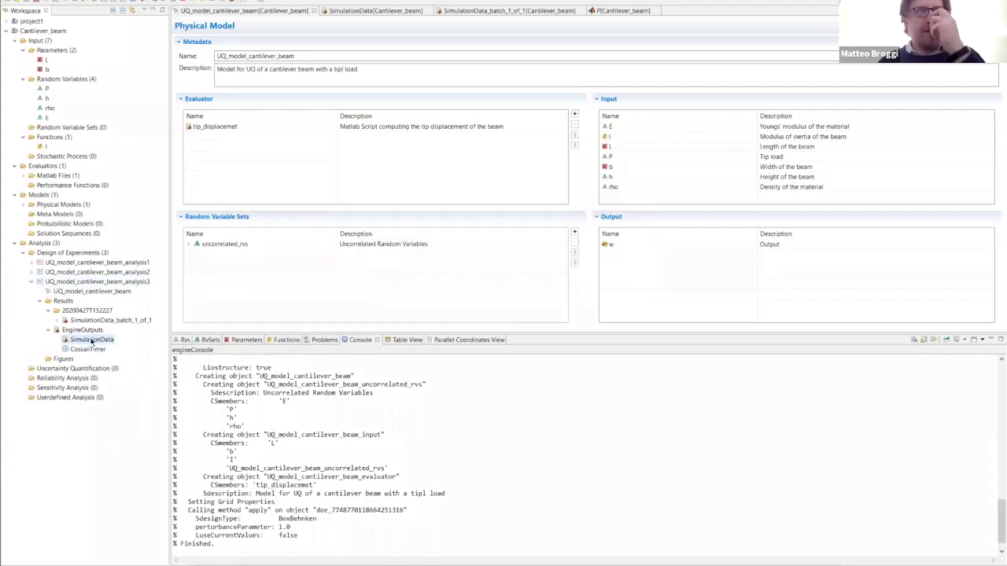
pyautogui.doubleClick(92, 341)
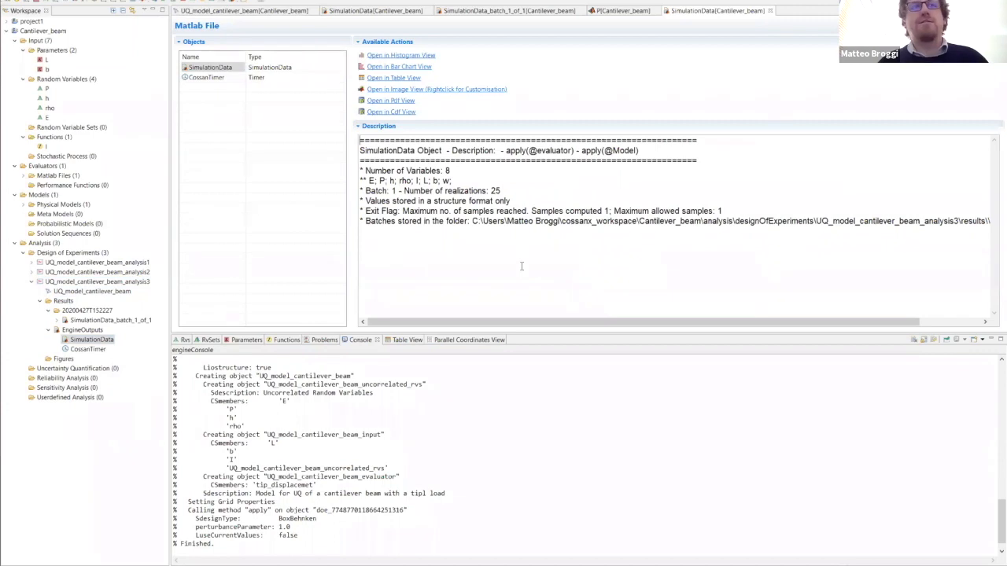
# - Open SimulationData_batch_1_of_1 of the Box-Behnken analysis and plot E, P, h, rho and w in a parallel coordinates view
pyautogui.doubleClick(82, 321)
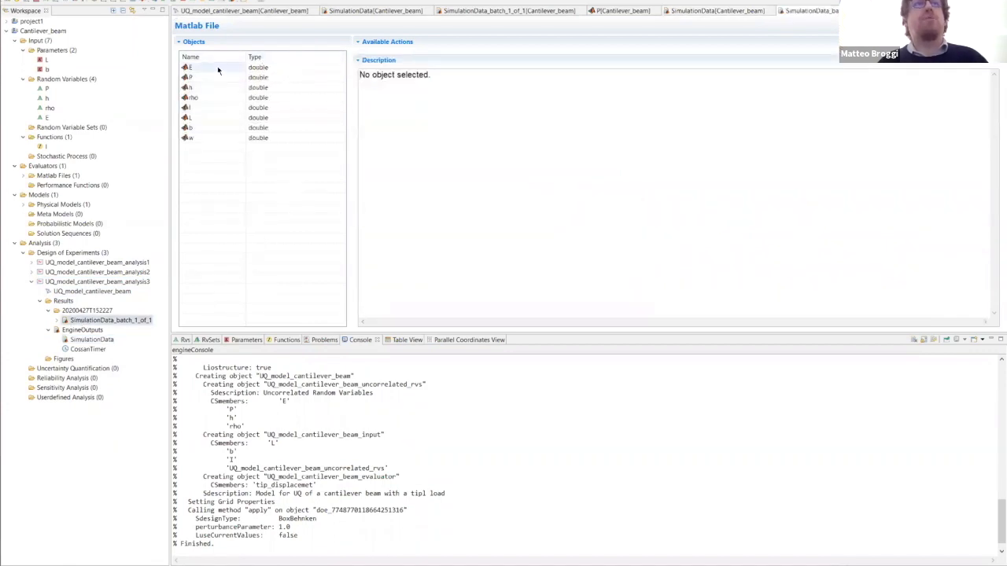
pyautogui.click(218, 69)
pyautogui.keyDown('shift'); pyautogui.click(213, 97); pyautogui.keyUp('shift')
pyautogui.keyDown('ctrl'); pyautogui.click(211, 139); pyautogui.keyUp('ctrl')
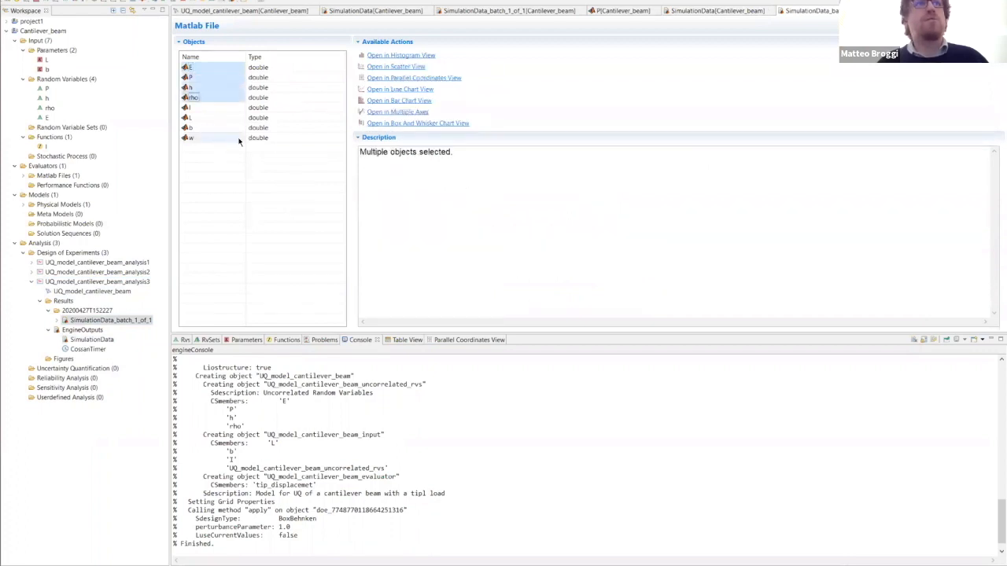
pyautogui.click(409, 78)
pyautogui.click(538, 340)
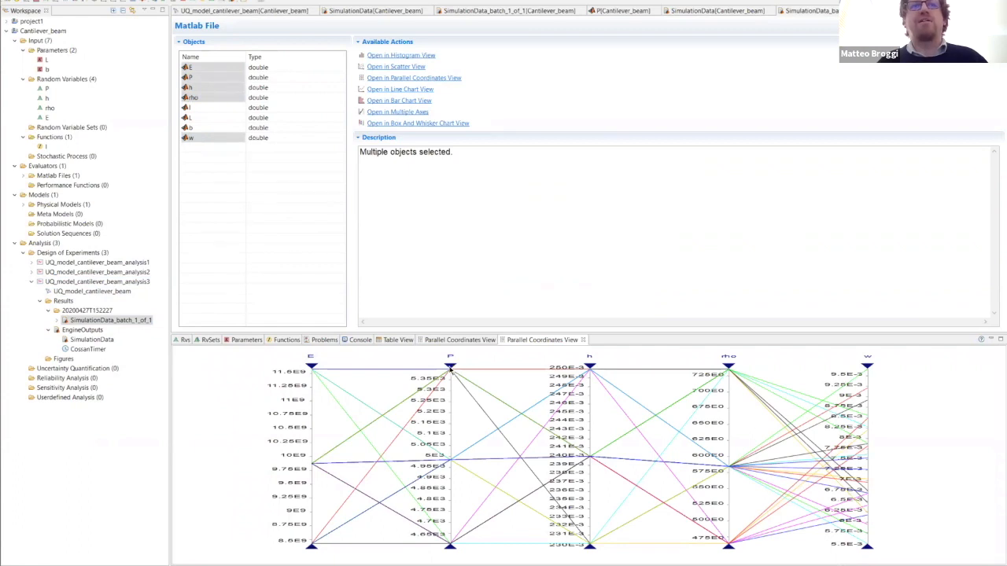
# - Explore the P axis of the Box-Behnken plot and filter rho to its lowest level to see the effect on w
pyautogui.moveTo(450, 368)
pyautogui.mouseDown()
pyautogui.moveTo(450, 499)
pyautogui.moveTo(456, 421)
pyautogui.moveTo(502, 361)
pyautogui.mouseUp()
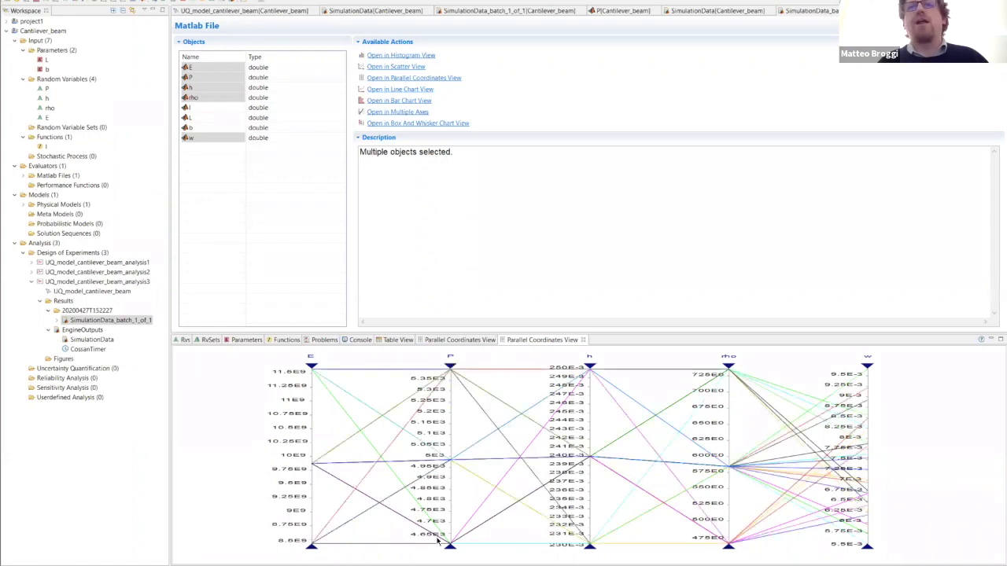
pyautogui.moveTo(728, 370); pyautogui.dragTo(722, 468)
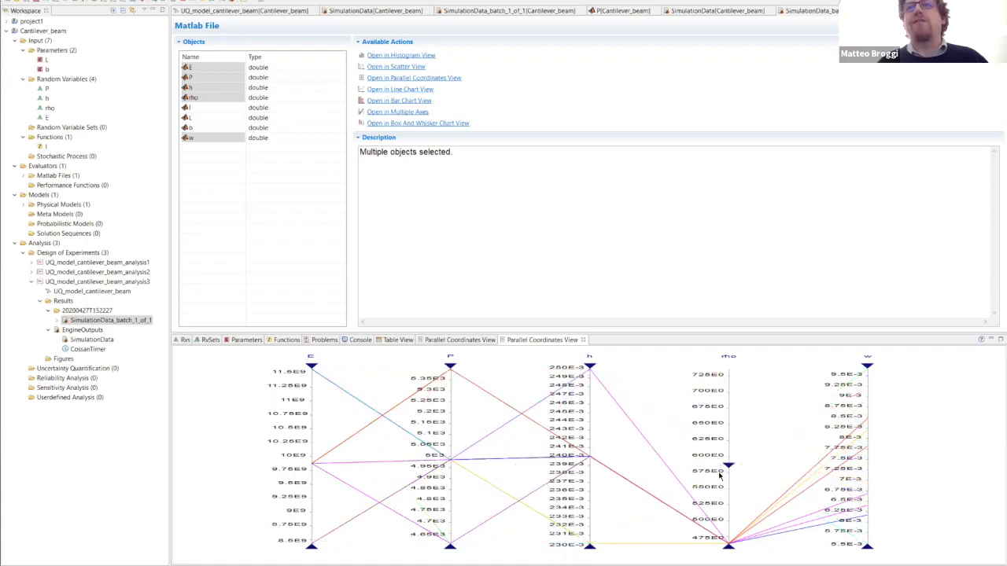